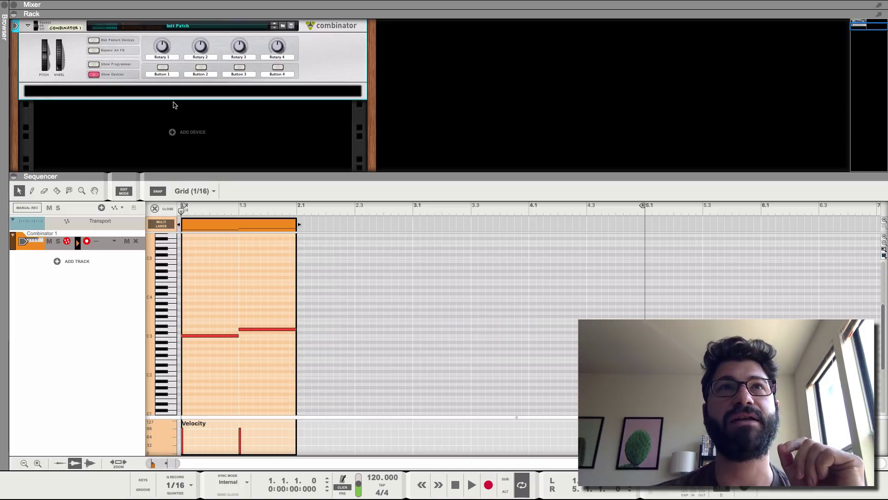
# Add a Combinator device to the rack from the utility devices.
pyautogui.scroll(3, 228, 151)
pyautogui.click(323, 104)
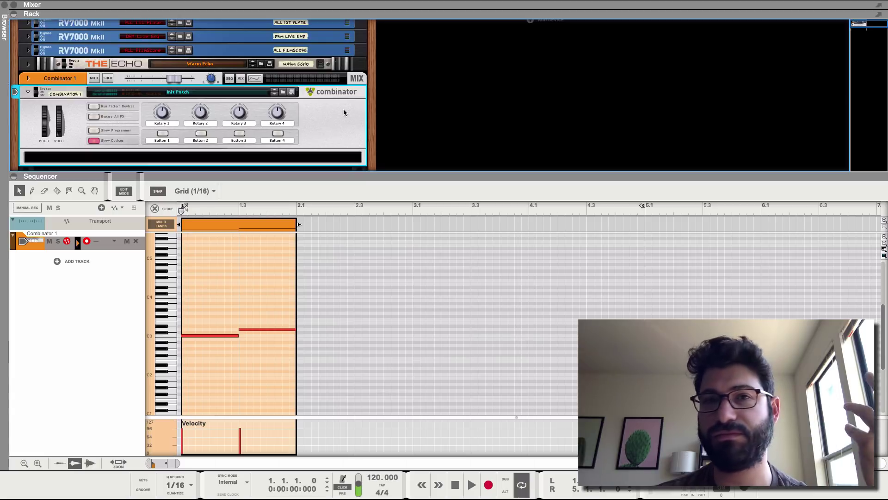
pyautogui.rightClick(388, 98)
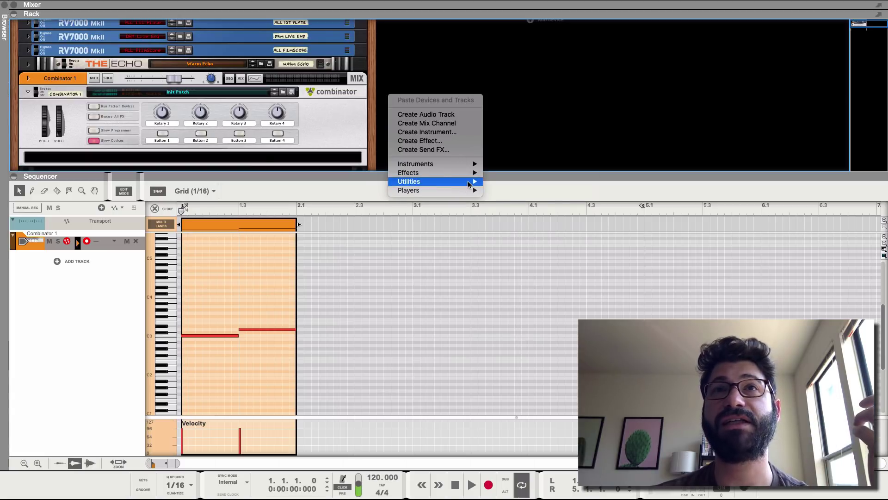
pyautogui.moveTo(416, 182)
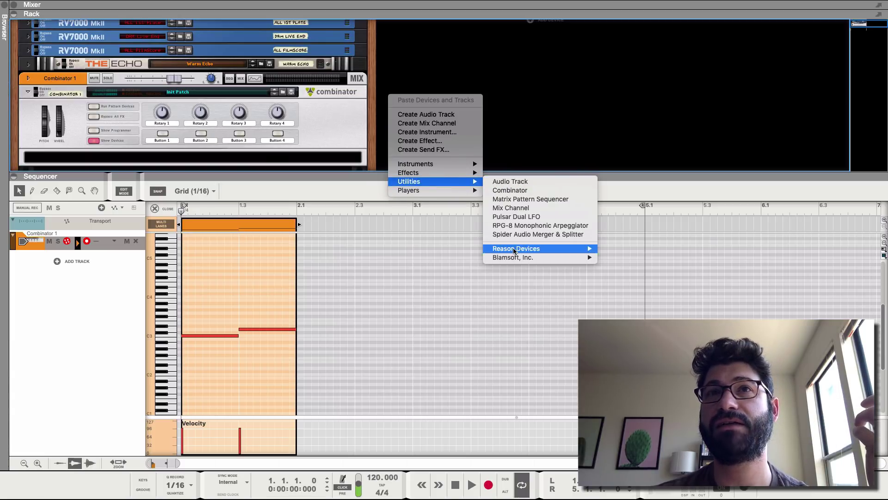
pyautogui.click(510, 190)
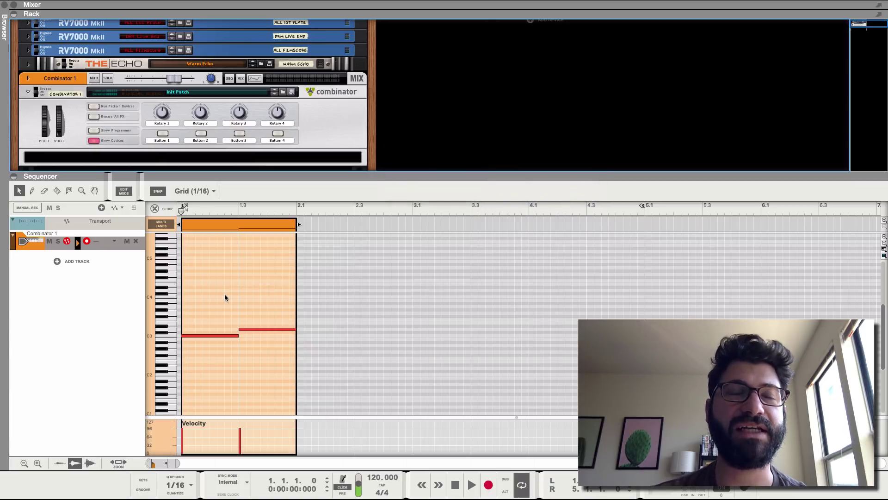
# Move the loop end locator from bar 5 back to bar 2.
pyautogui.click(635, 205)
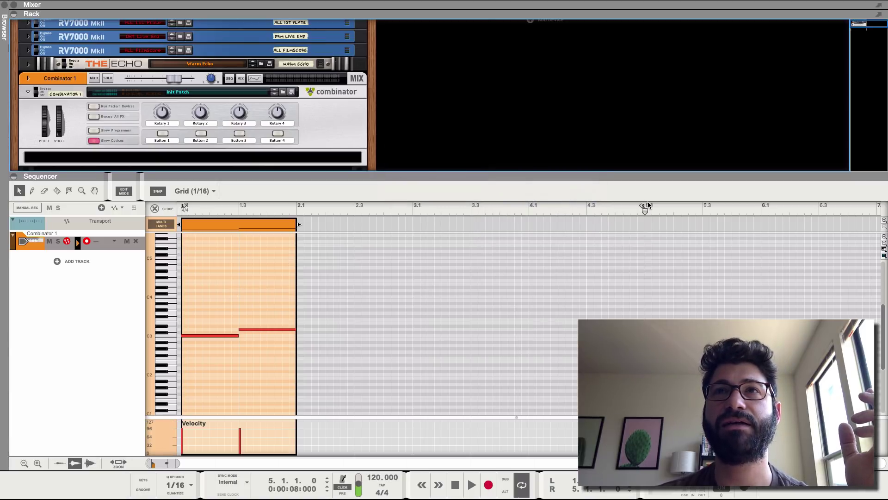
pyautogui.moveTo(643, 205); pyautogui.dragTo(294, 221)
pyautogui.click(181, 211)
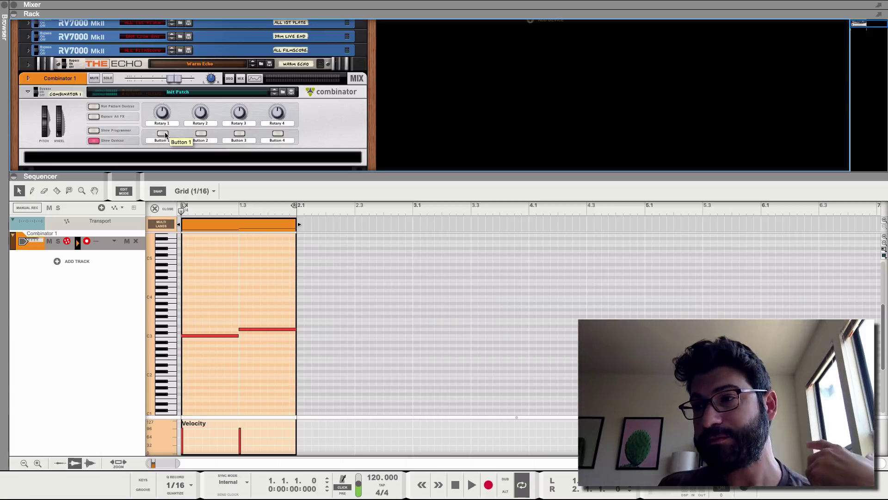
# Select the Combinator and show its programmer panel.
pyautogui.click(164, 132)
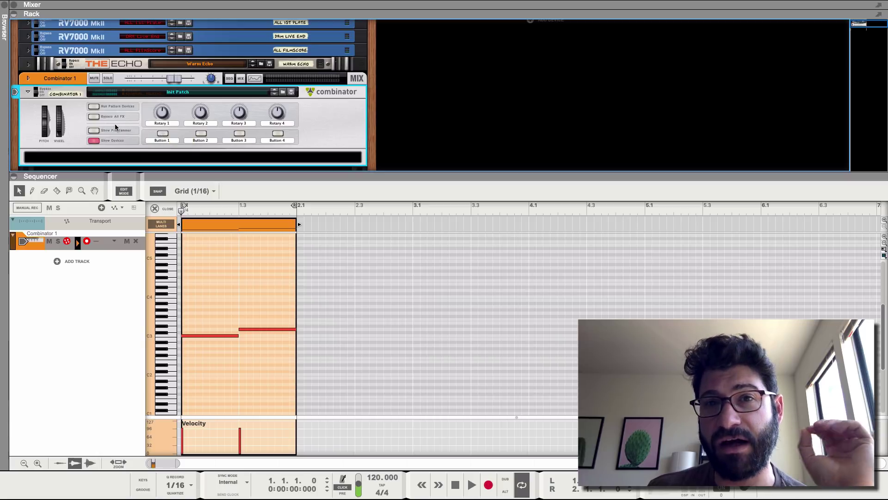
pyautogui.click(96, 131)
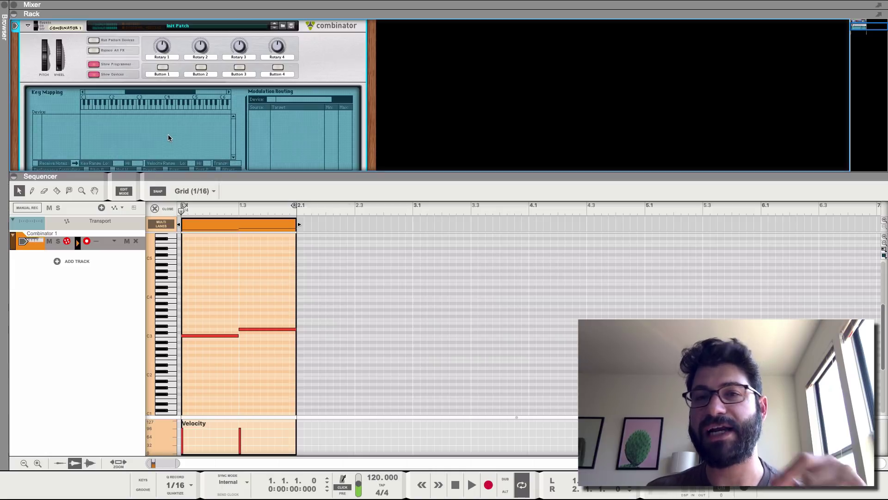
# Collapse the Combinator programmer so the front panel with four rotaries and buttons shows.
pyautogui.click(90, 66)
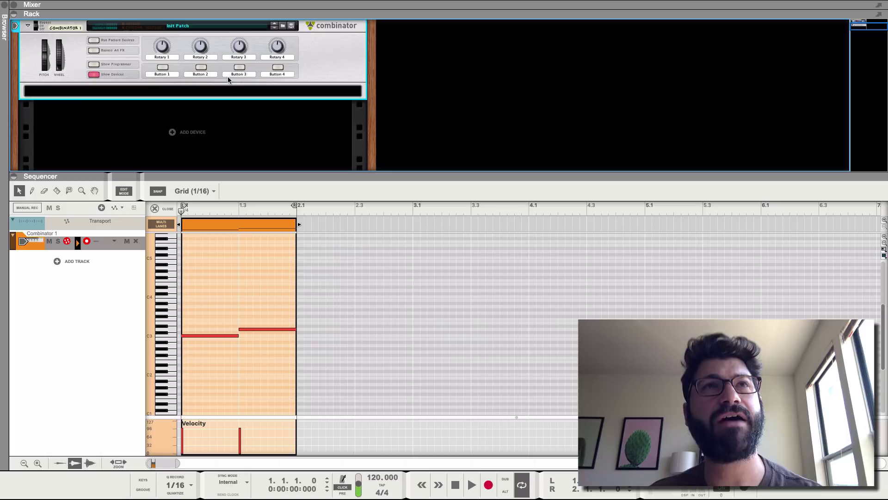
# Add a Europa synth inside the Combinator and audition it.
pyautogui.rightClick(223, 94)
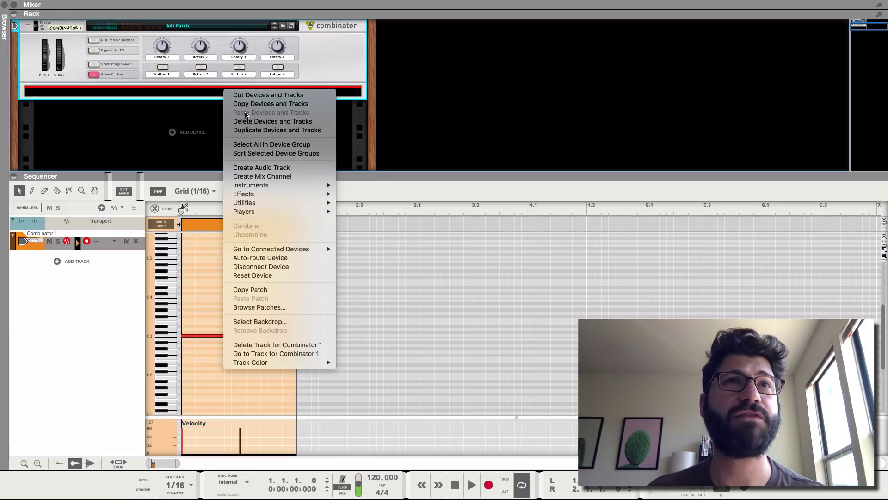
pyautogui.moveTo(272, 185)
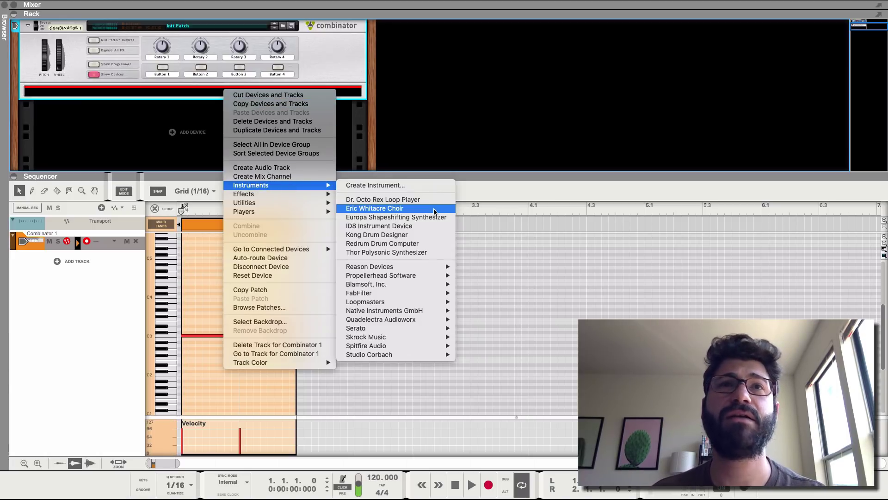
pyautogui.click(424, 218)
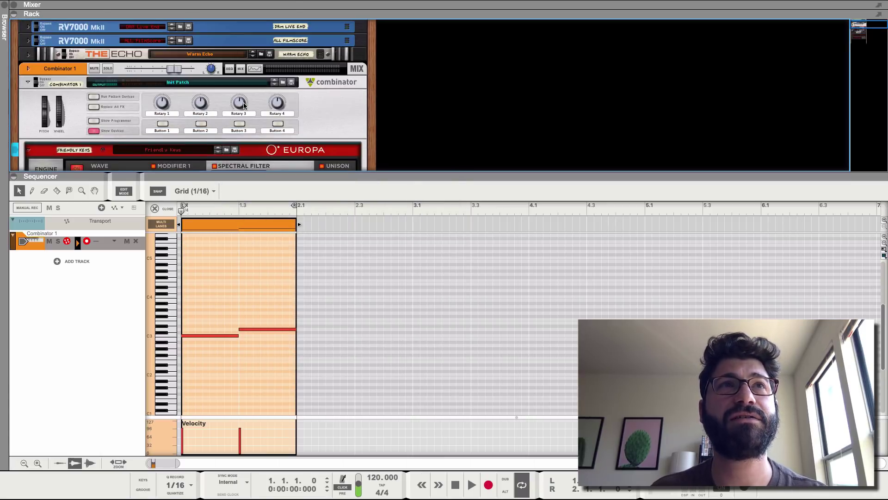
pyautogui.scroll(-5, 234, 133)
pyautogui.press('space')
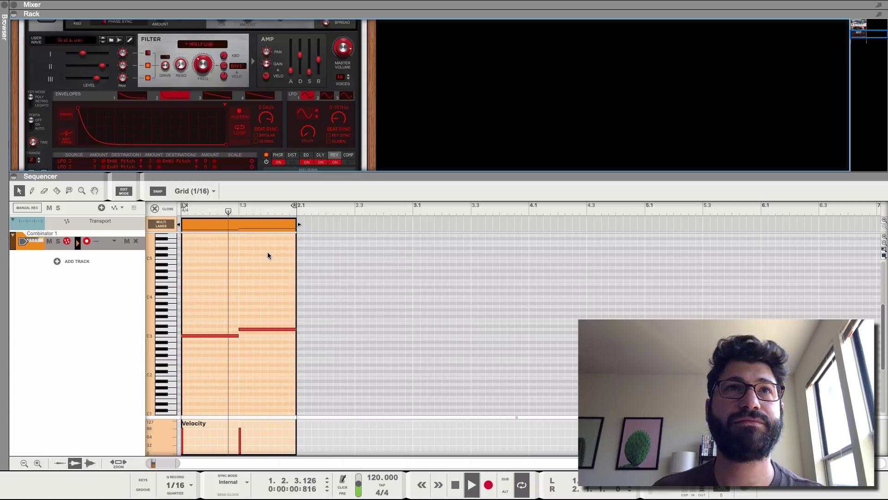
pyautogui.press('space')
pyautogui.scroll(5, 189, 83)
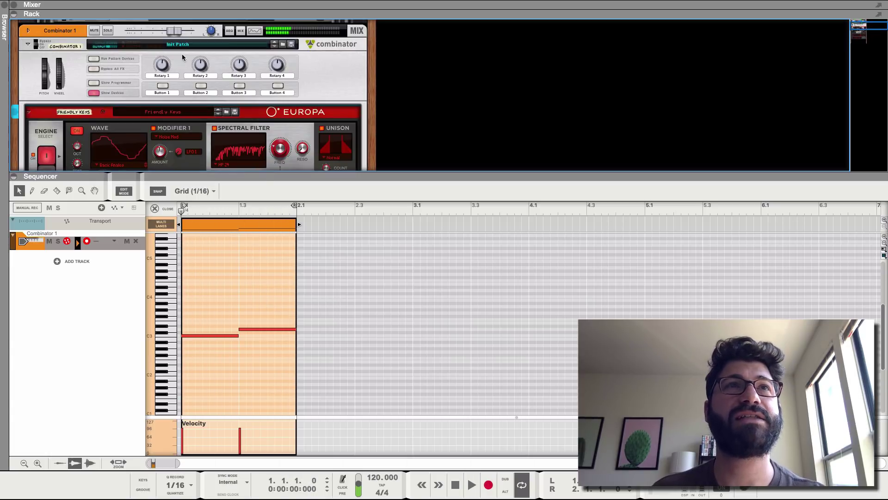
# Load the Eighties Hybrid Chorus patch on the Europa.
pyautogui.click(186, 111)
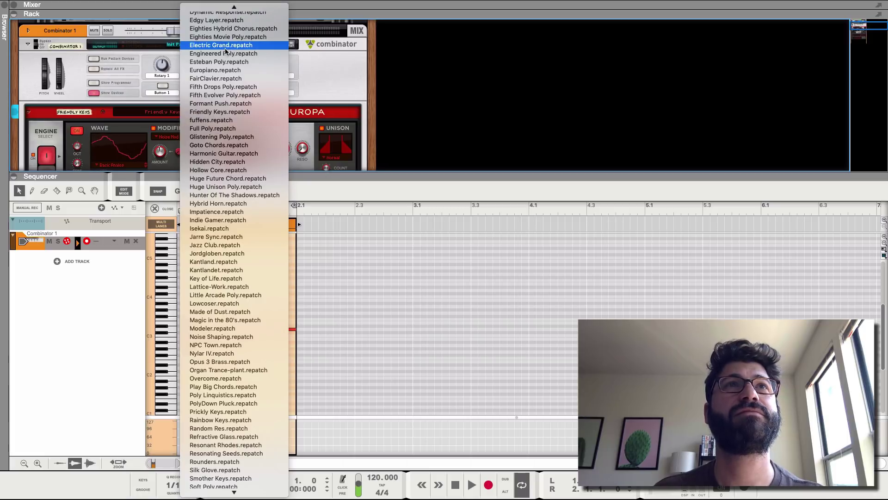
pyautogui.click(236, 28)
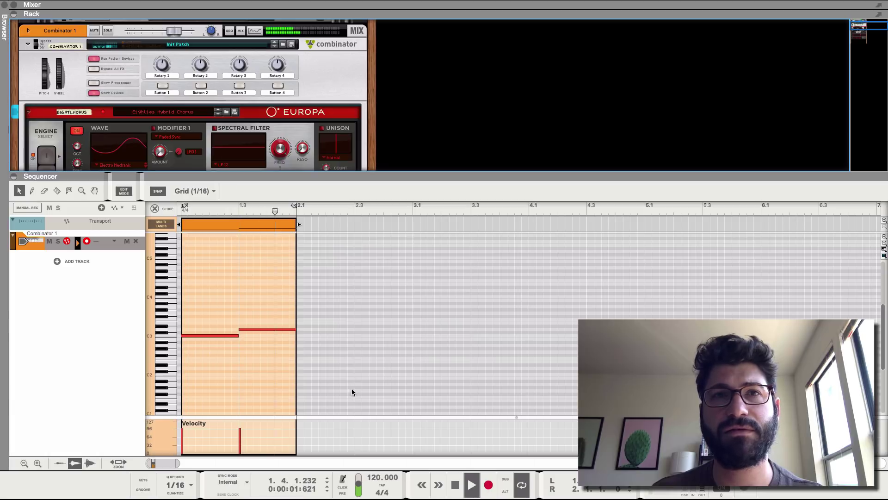
pyautogui.press('space')
# Set the song tempo to 82 BPM, audition it, and collapse the sequencer.
pyautogui.click(374, 477)
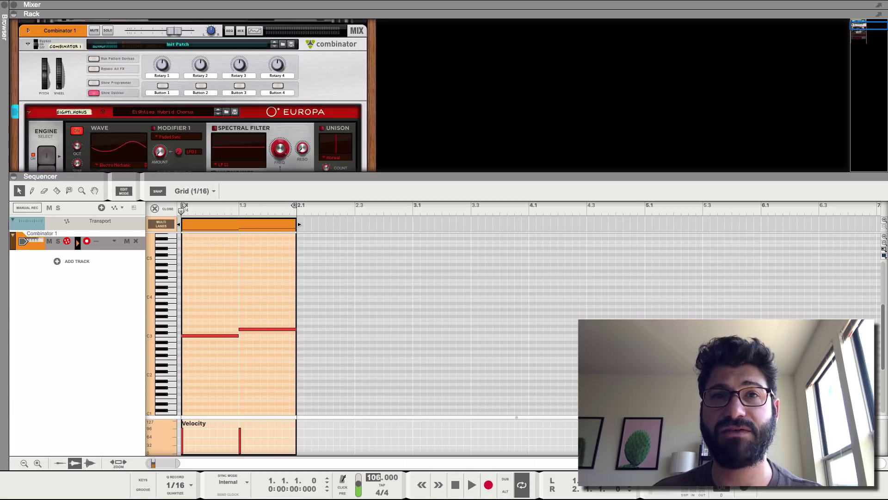
pyautogui.write('82')
pyautogui.press('Return')
pyautogui.press('space')
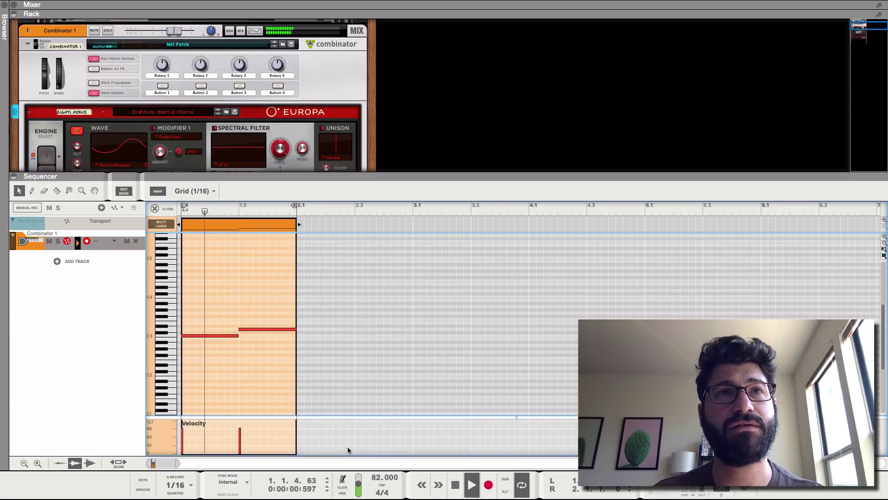
pyautogui.press('space')
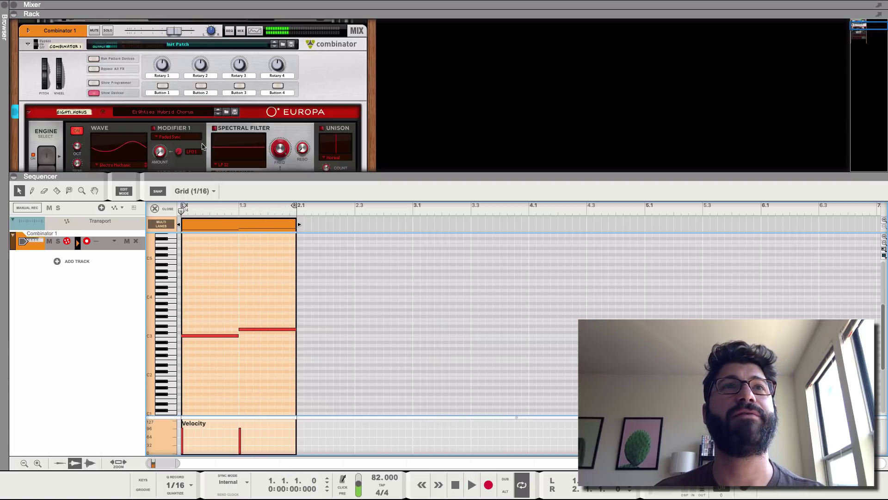
pyautogui.scroll(-5, 170, 155)
pyautogui.click(16, 177)
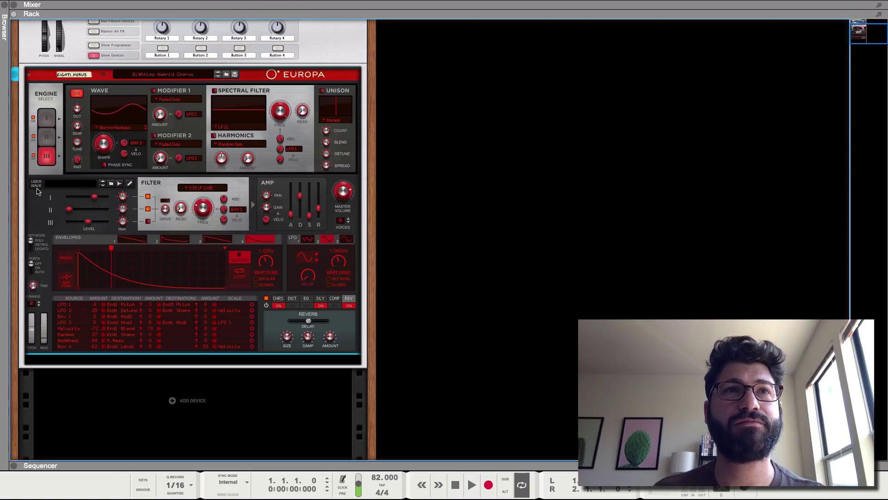
# Add a CF-101 Chorus/Flanger below the Europa.
pyautogui.click(123, 363)
pyautogui.rightClick(123, 363)
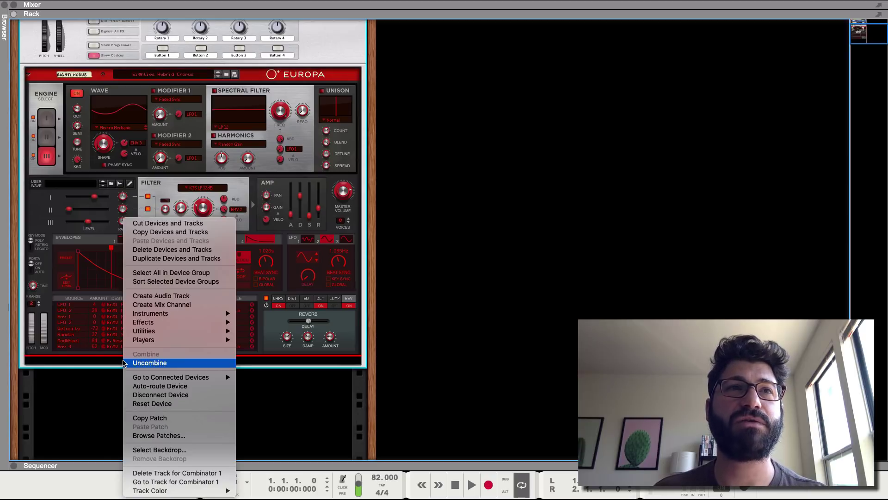
pyautogui.moveTo(171, 322)
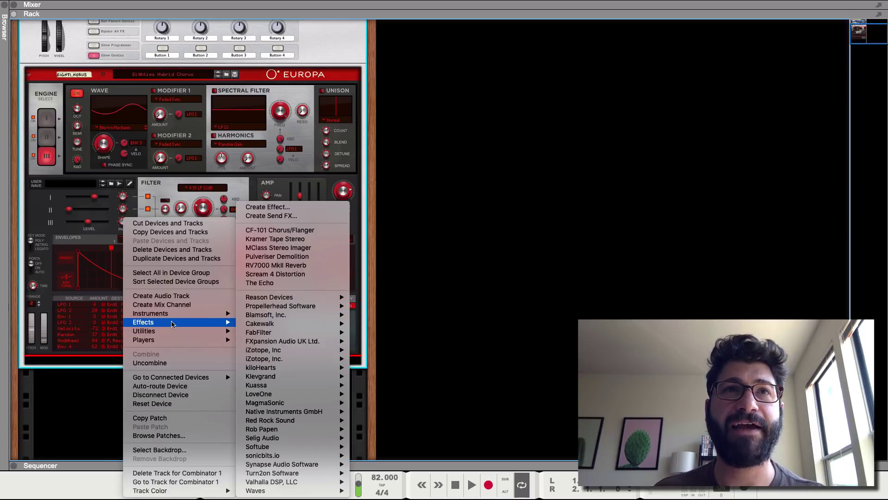
pyautogui.click(316, 231)
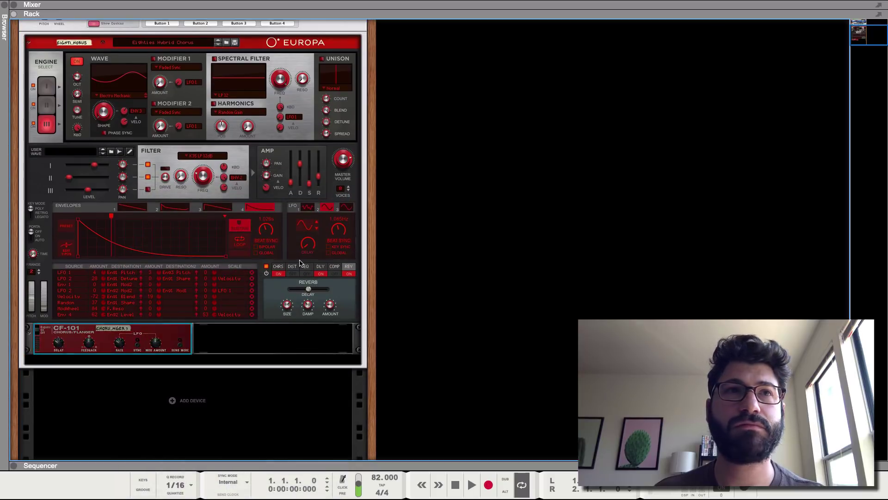
pyautogui.click(213, 339)
# Add an ECF-42 Envelope Controlled Filter beside the CF-101.
pyautogui.rightClick(206, 339)
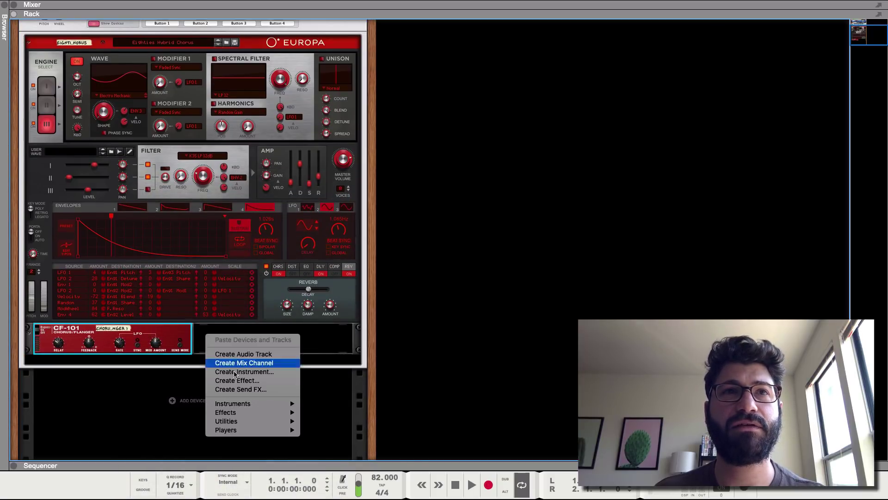
pyautogui.moveTo(231, 412)
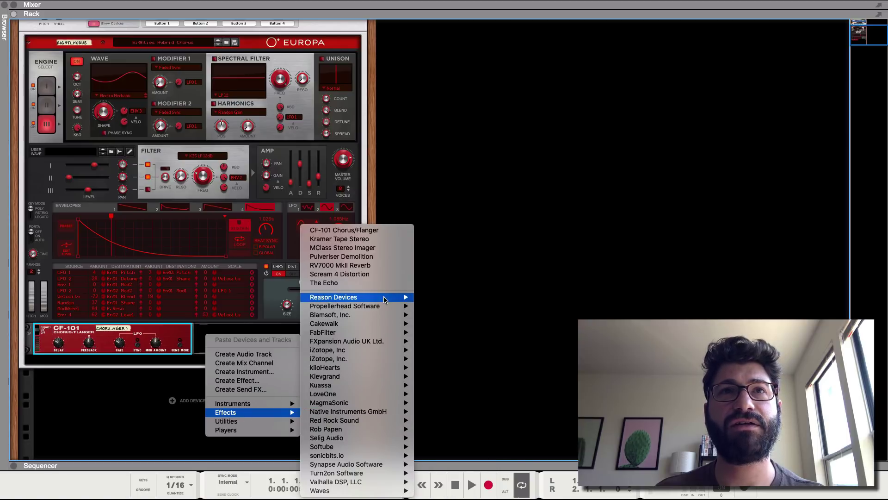
pyautogui.moveTo(386, 299)
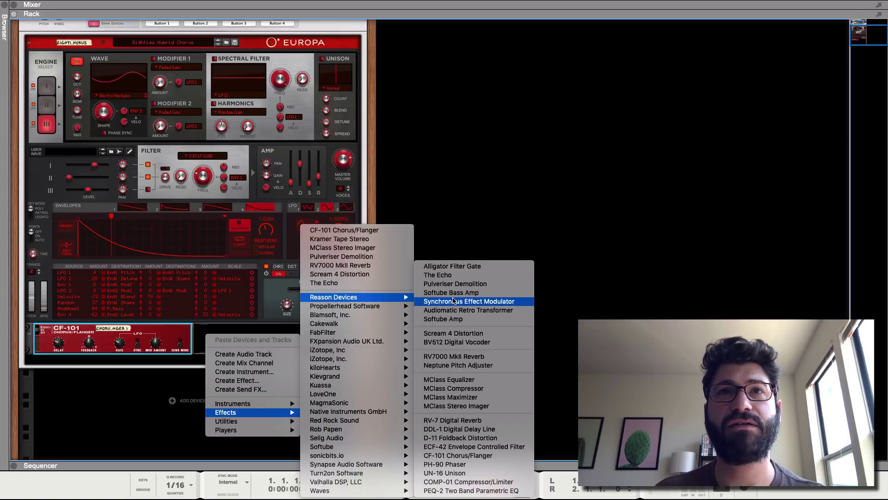
pyautogui.click(465, 447)
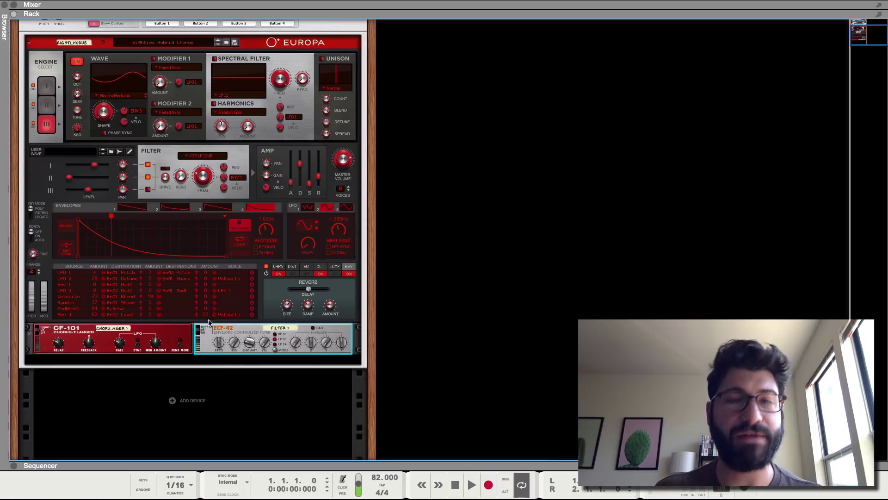
# Show the programmer and browse device routings, ending on Eighties Hybrid Chorus.
pyautogui.scroll(3, 128, 337)
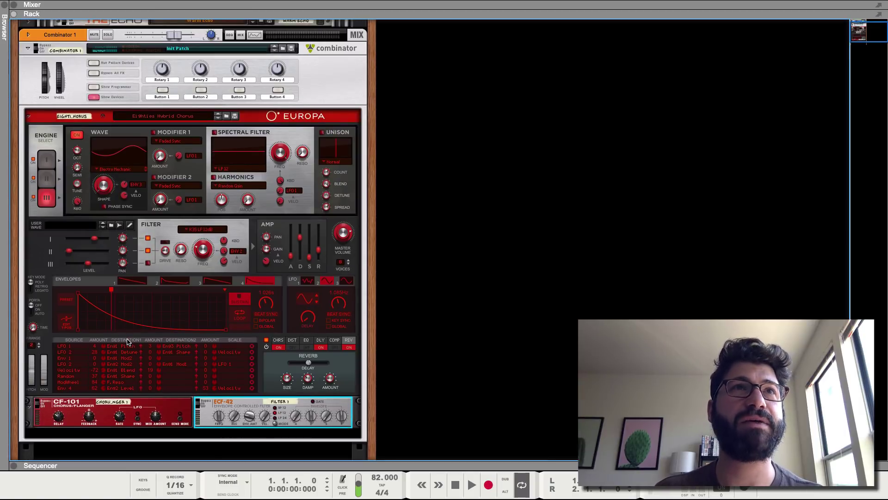
pyautogui.click(94, 88)
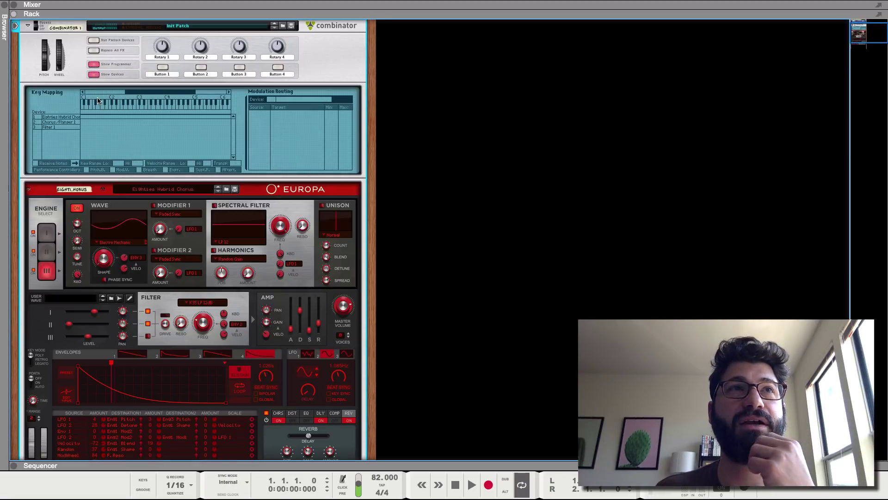
pyautogui.click(67, 117)
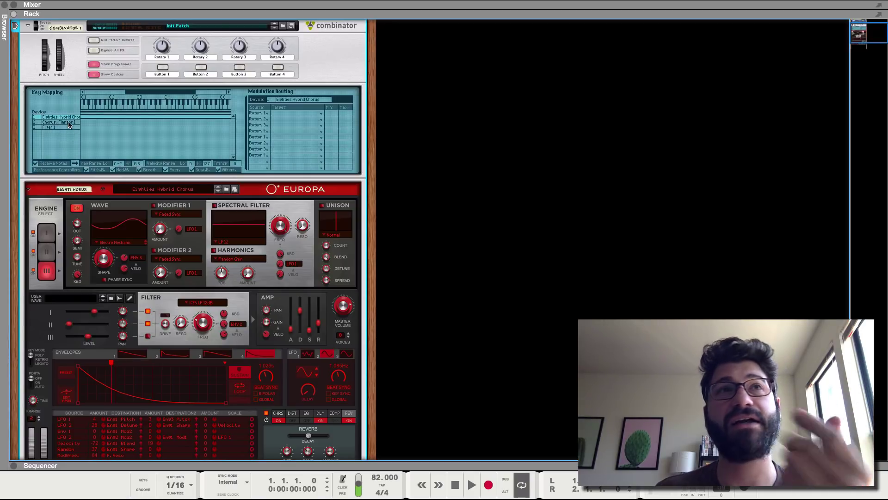
pyautogui.click(67, 127)
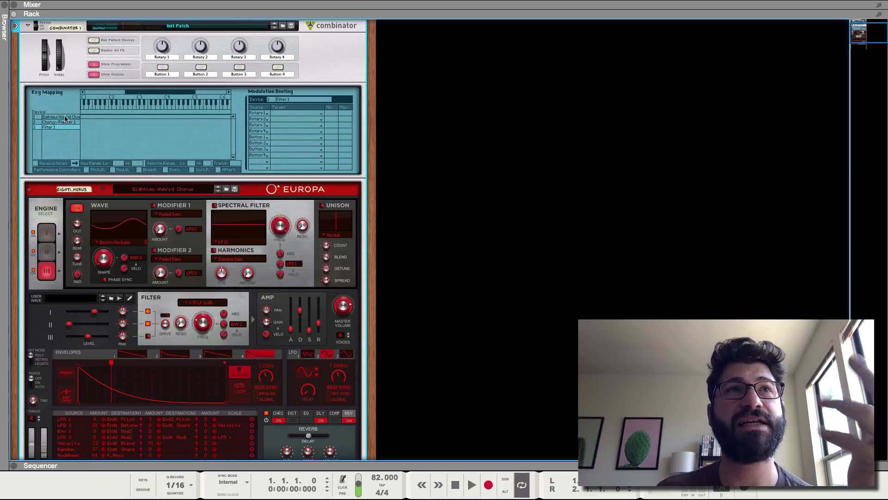
pyautogui.click(63, 118)
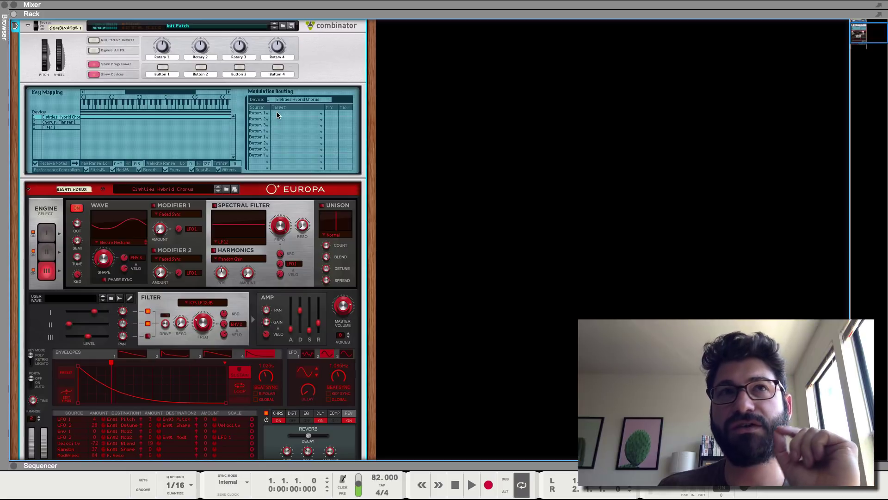
# Route Rotary 1 to Chorus/Flanger 1 Feedback (-64 to 63) and fold the Europa.
pyautogui.click(59, 124)
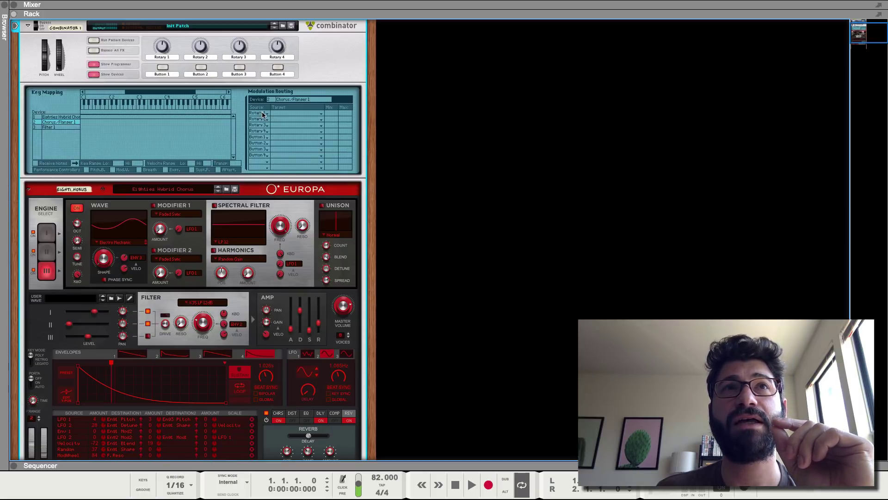
pyautogui.click(280, 114)
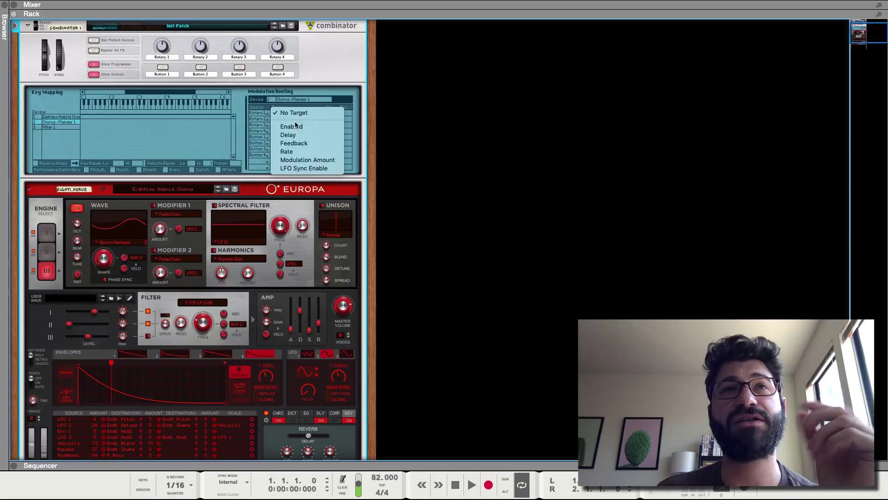
pyautogui.click(295, 143)
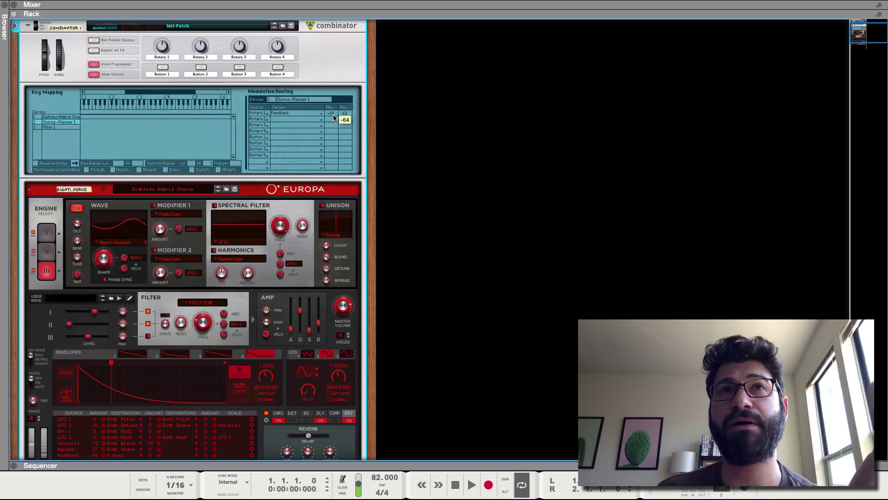
pyautogui.click(29, 189)
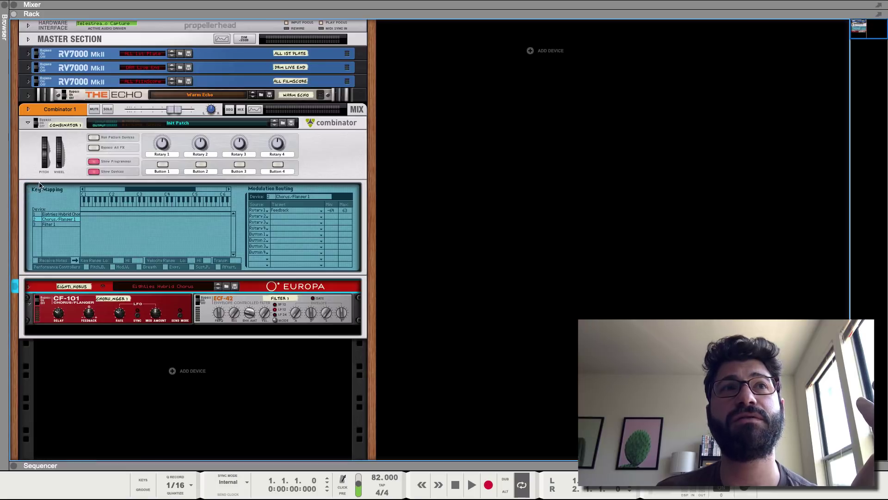
# Turn Rotary 1 to its minimum and play the loop to hear the chorus feedback.
pyautogui.click(159, 134)
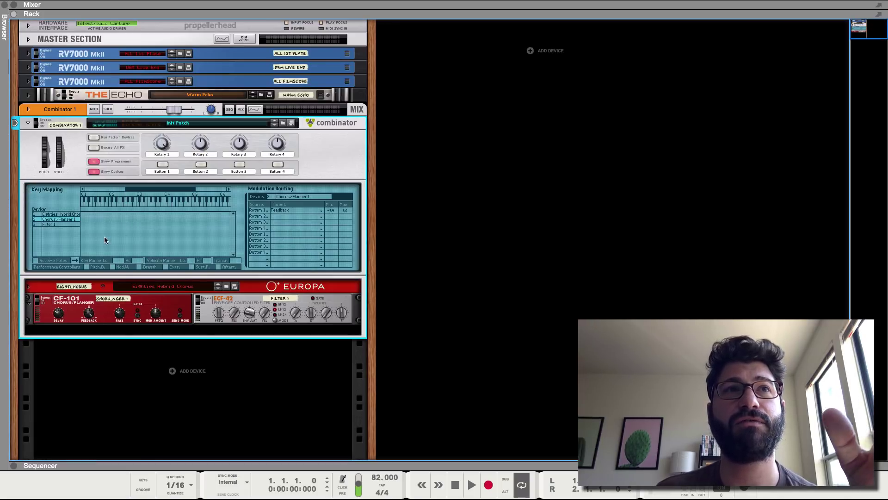
pyautogui.moveTo(152, 155)
pyautogui.mouseDown()
pyautogui.moveTo(161, 168)
pyautogui.moveTo(163, 134)
pyautogui.moveTo(158, 154)
pyautogui.mouseUp()
pyautogui.press('space')
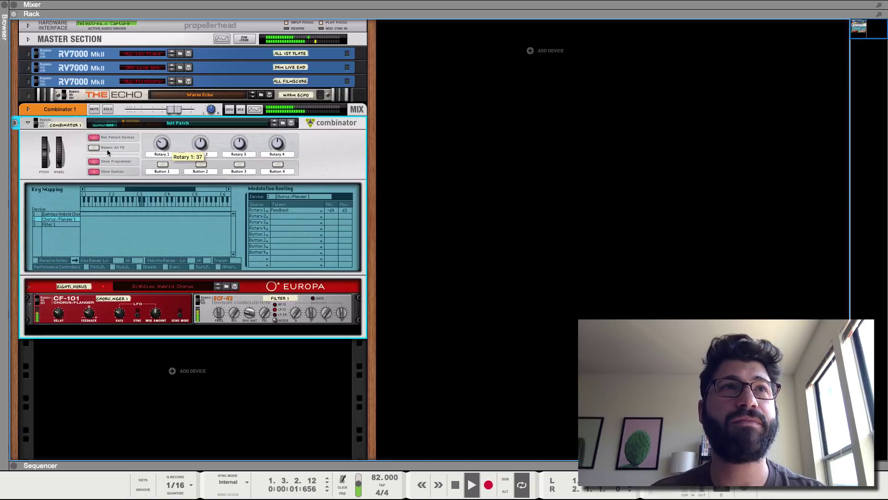
pyautogui.press('space')
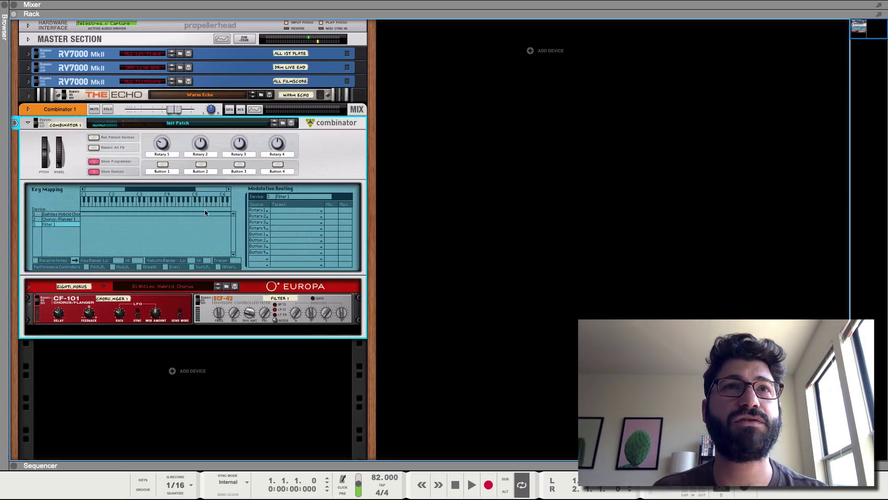
# Assign Rotary 1 to the filter Frequency with a 0 to 127 range.
pyautogui.click(265, 211)
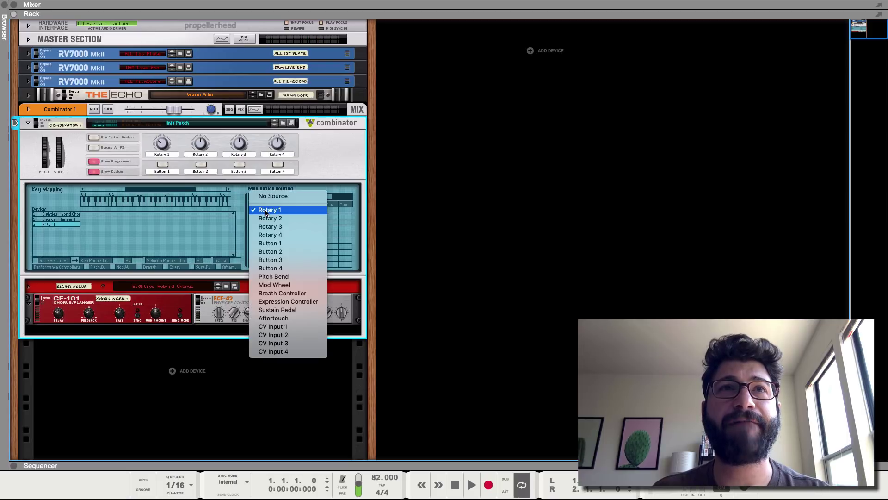
pyautogui.click(265, 210)
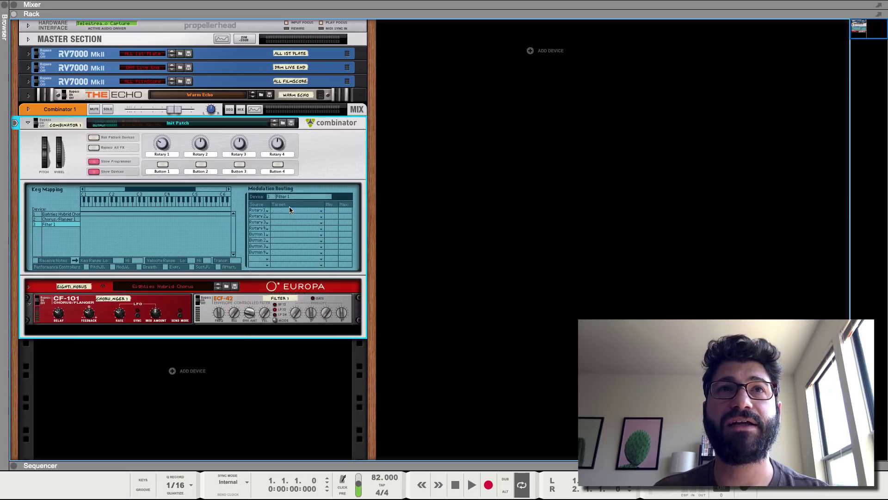
pyautogui.click(291, 210)
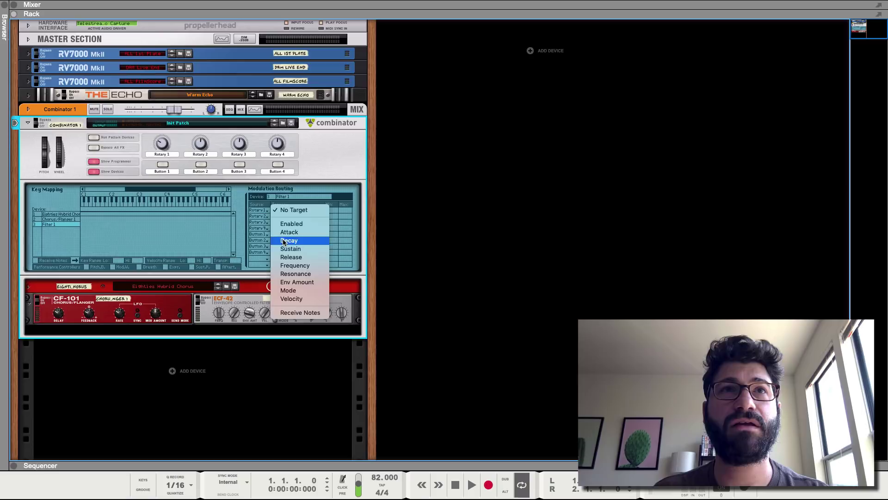
pyautogui.click(309, 266)
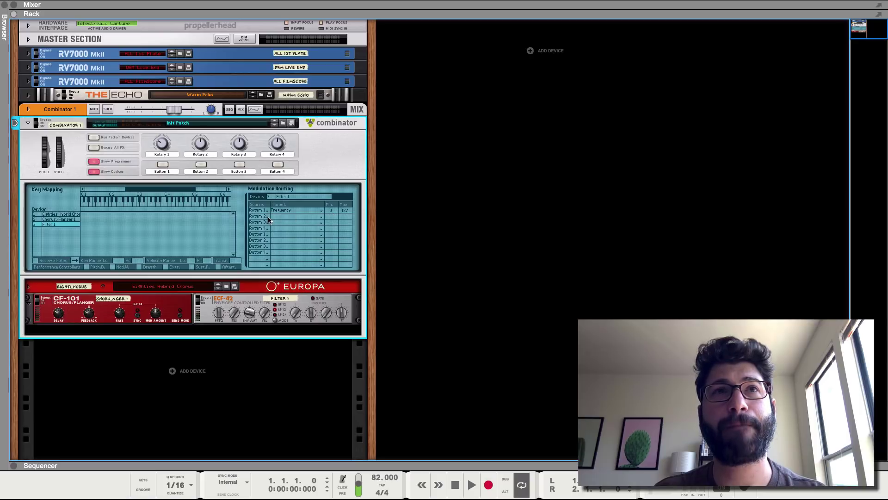
# Try routing the second row to filter Resonance and explore the third row's targets.
pyautogui.click(271, 218)
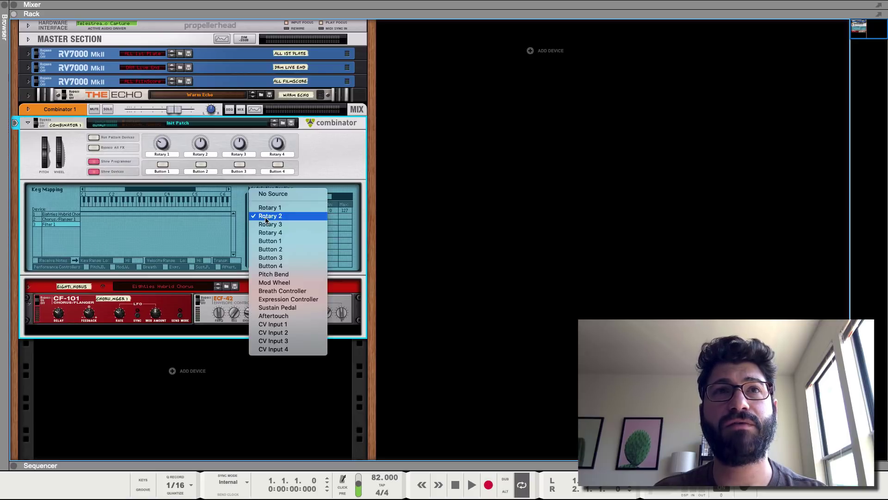
pyautogui.click(319, 216)
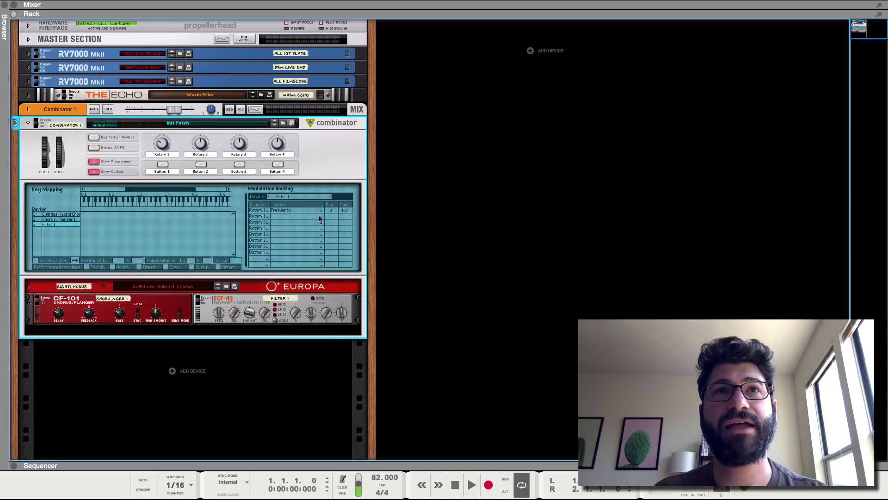
pyautogui.click(318, 215)
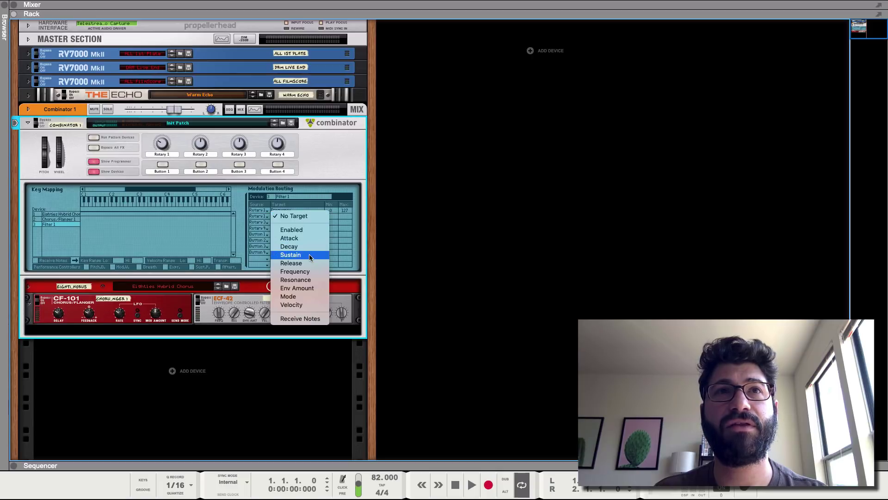
pyautogui.click(314, 279)
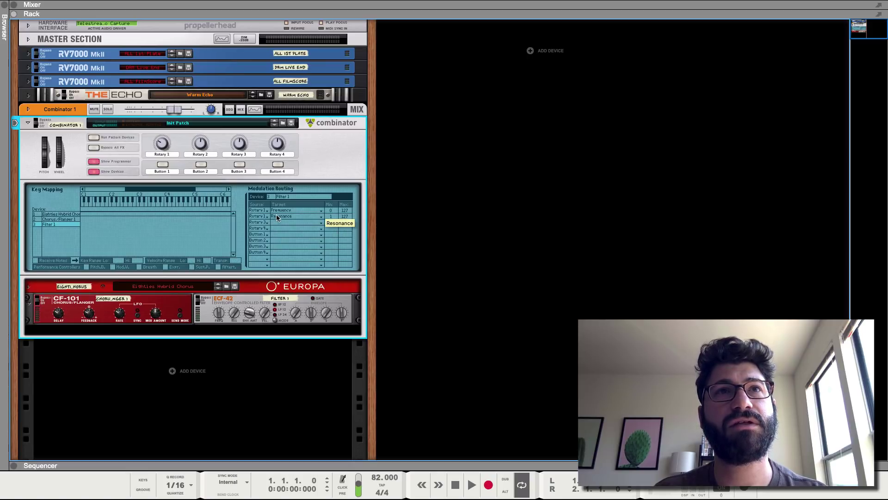
pyautogui.click(298, 218)
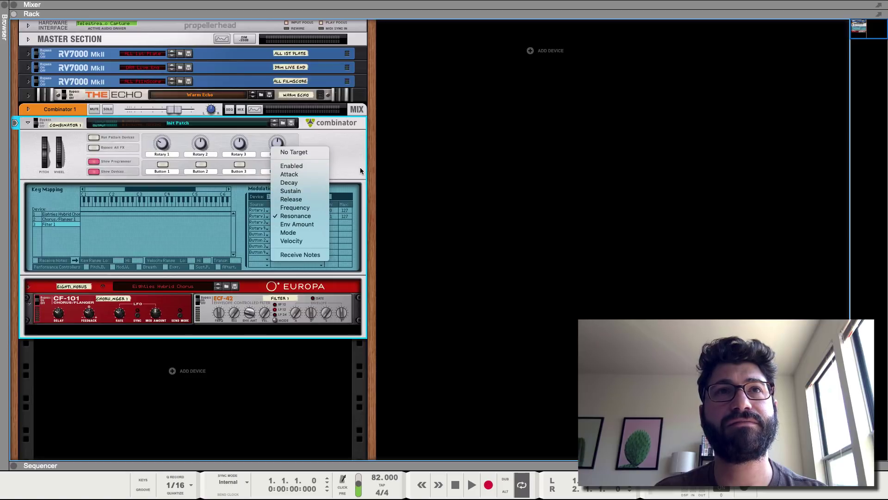
pyautogui.click(310, 182)
pyautogui.click(272, 221)
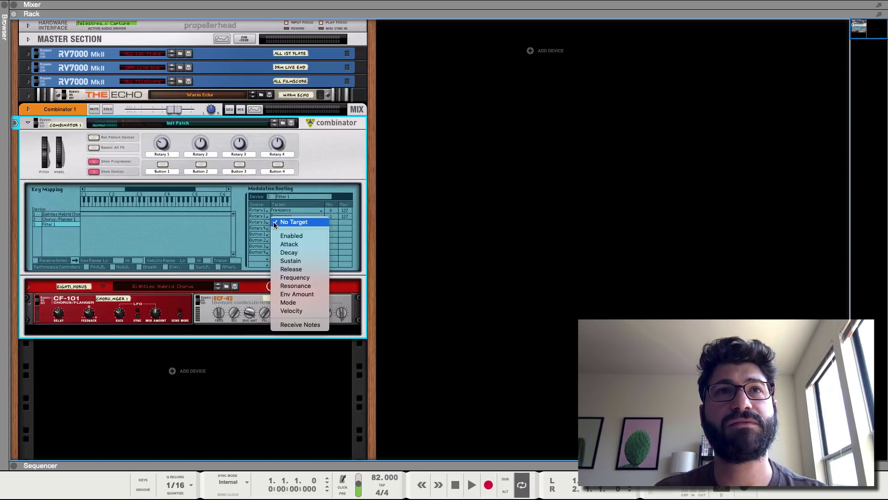
pyautogui.click(277, 220)
pyautogui.click(277, 222)
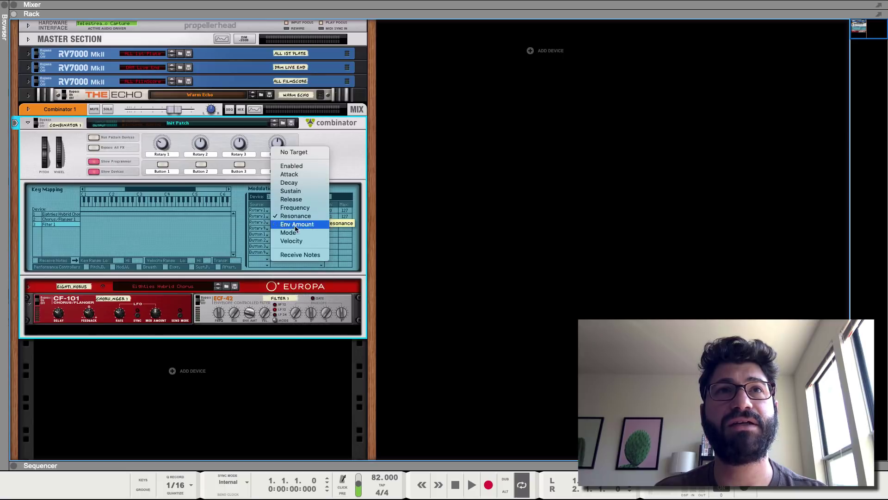
pyautogui.click(289, 233)
# Clear the second row's source and Resonance target so only Rotary 1 is routed.
pyautogui.click(261, 223)
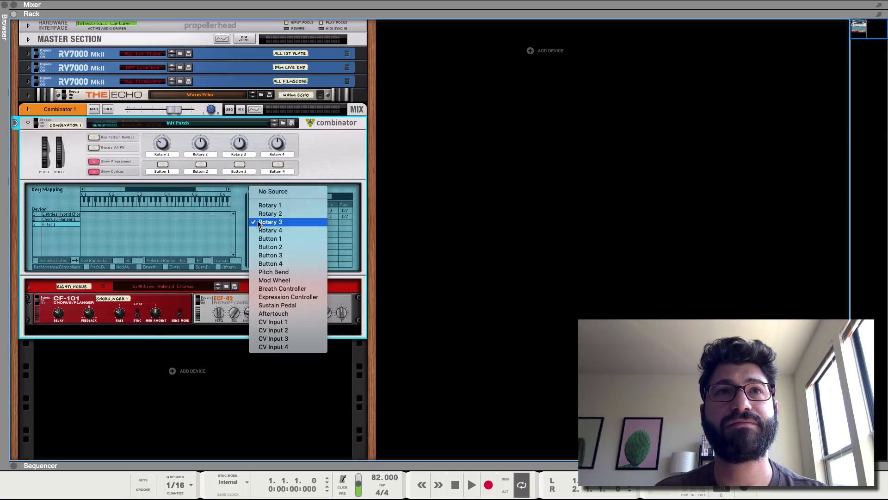
pyautogui.click(340, 239)
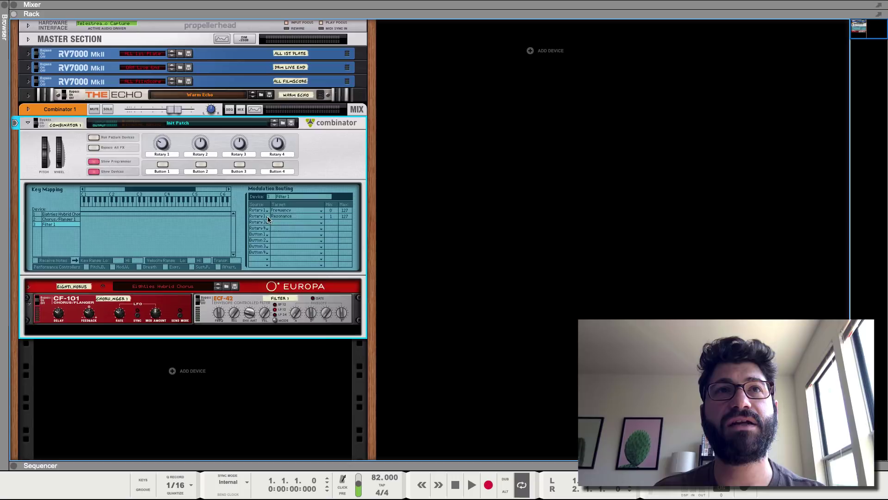
pyautogui.click(267, 218)
pyautogui.click(271, 205)
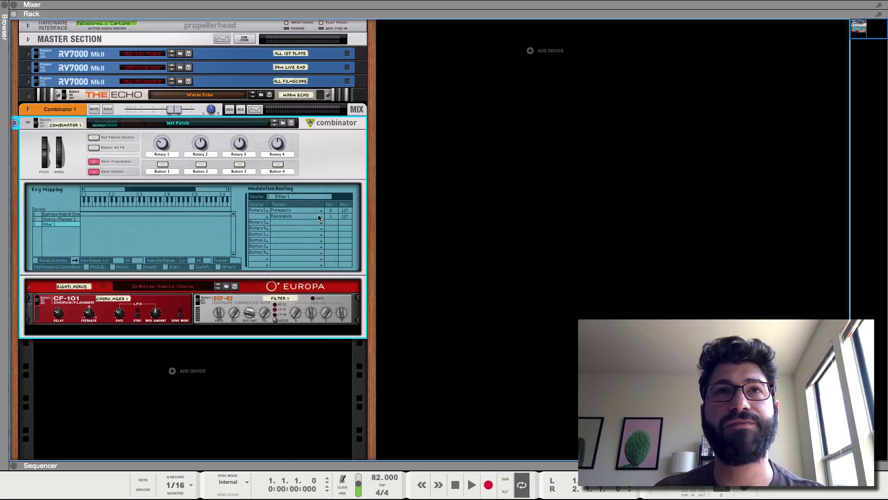
pyautogui.click(319, 218)
pyautogui.click(310, 152)
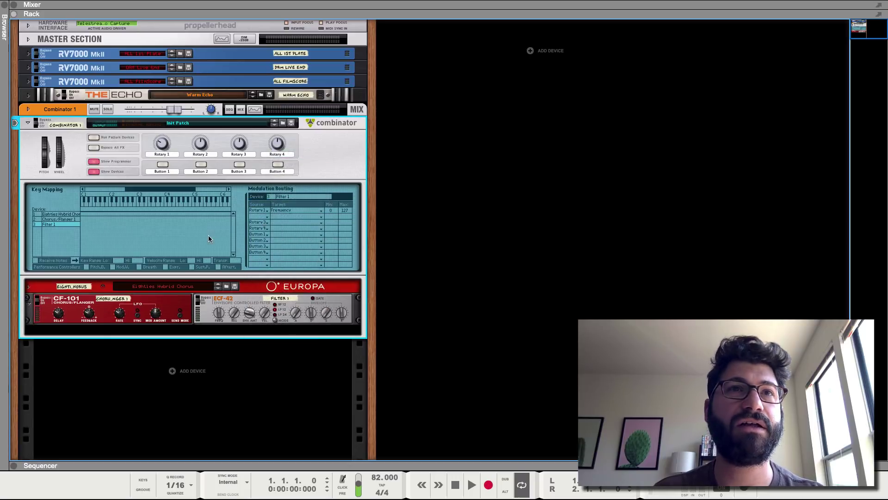
# Play the loop while sweeping Rotary 1 between 110 and 31, then stop.
pyautogui.press('space')
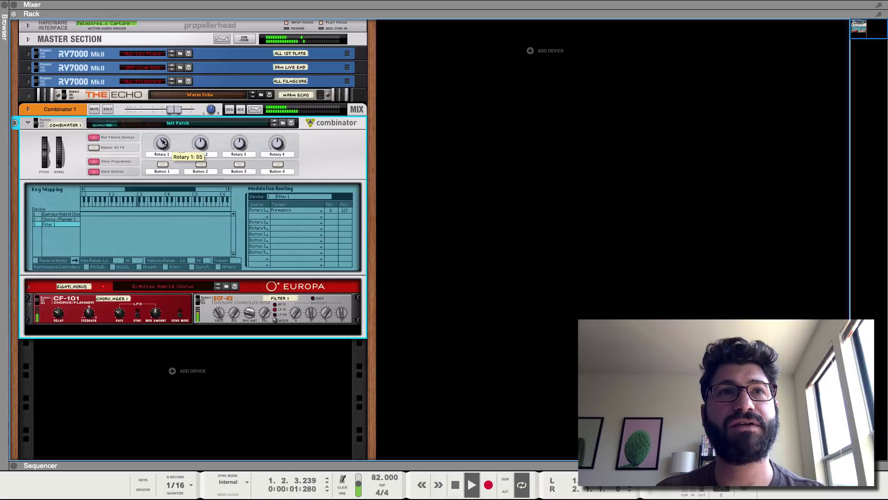
pyautogui.scroll(5, 164, 130)
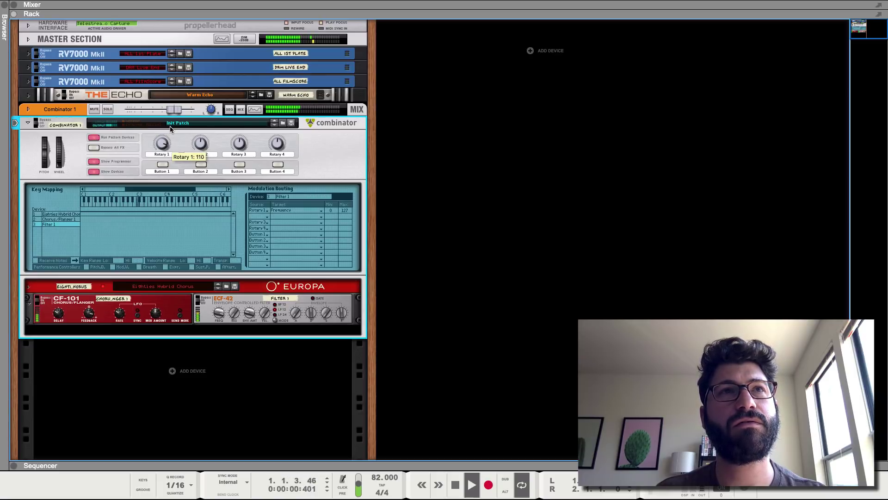
pyautogui.scroll(-2, 170, 133)
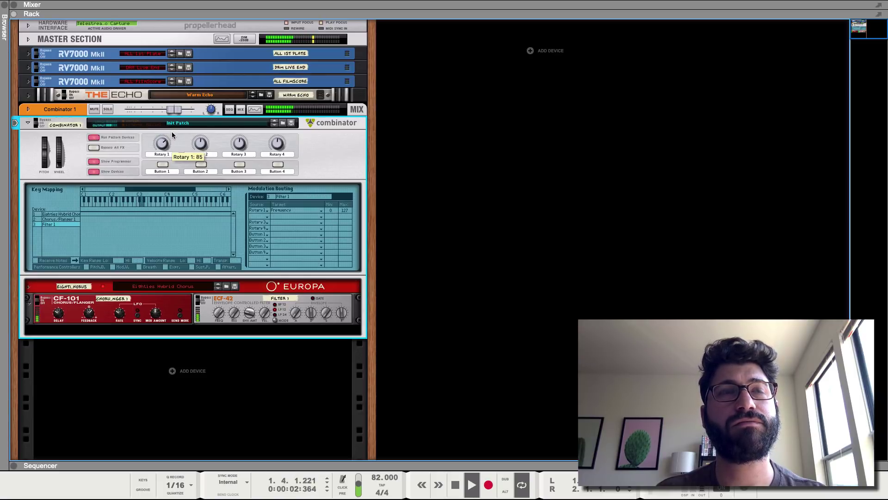
pyautogui.scroll(-20, 173, 129)
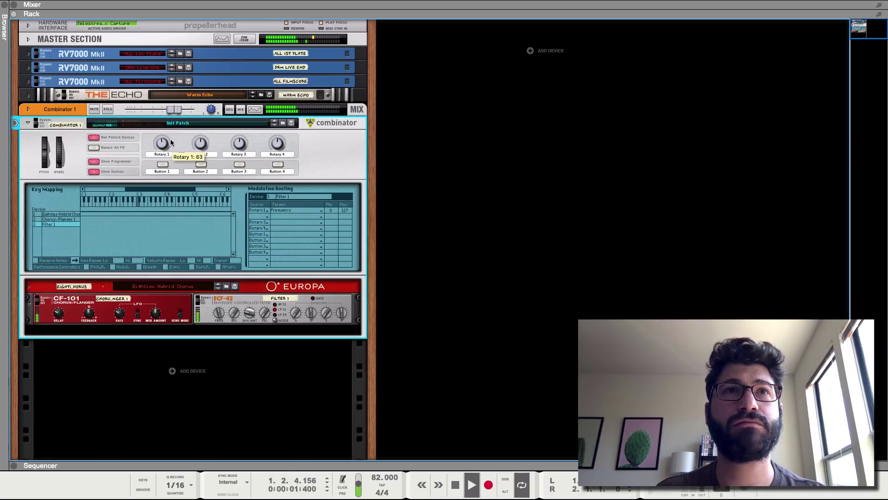
pyautogui.scroll(4, 169, 146)
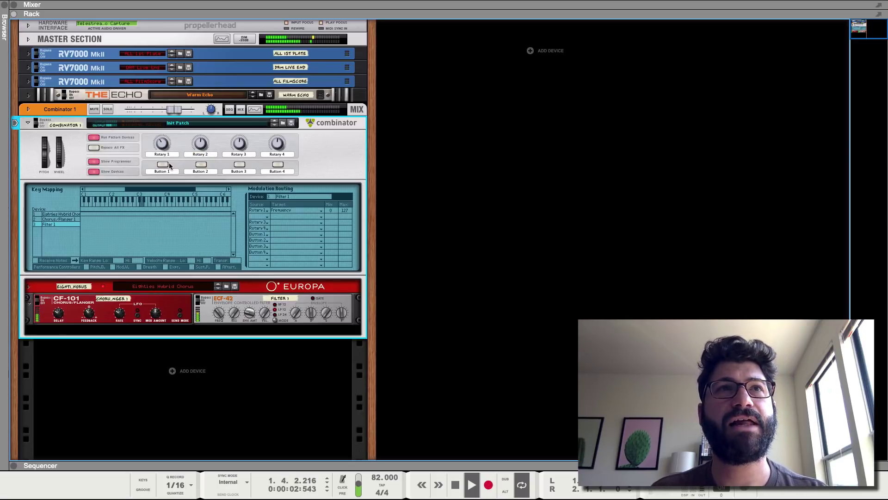
pyautogui.press('space')
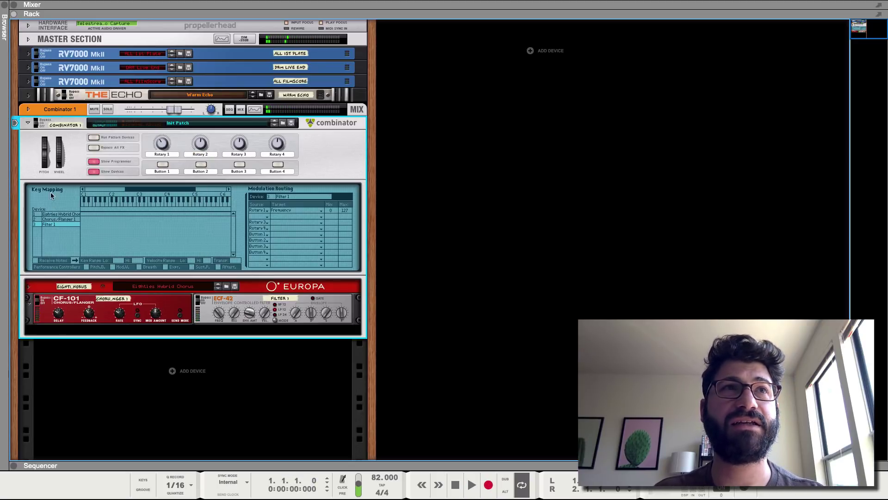
# For Eighties Hybrid Chorus, unfold Europa and set Rotary 1's target to Filter > Filter Drive.
pyautogui.click(57, 214)
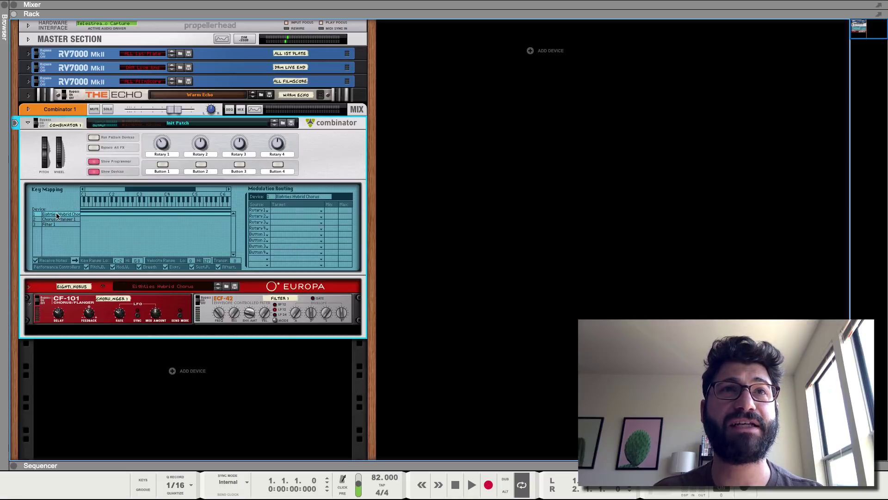
pyautogui.click(266, 212)
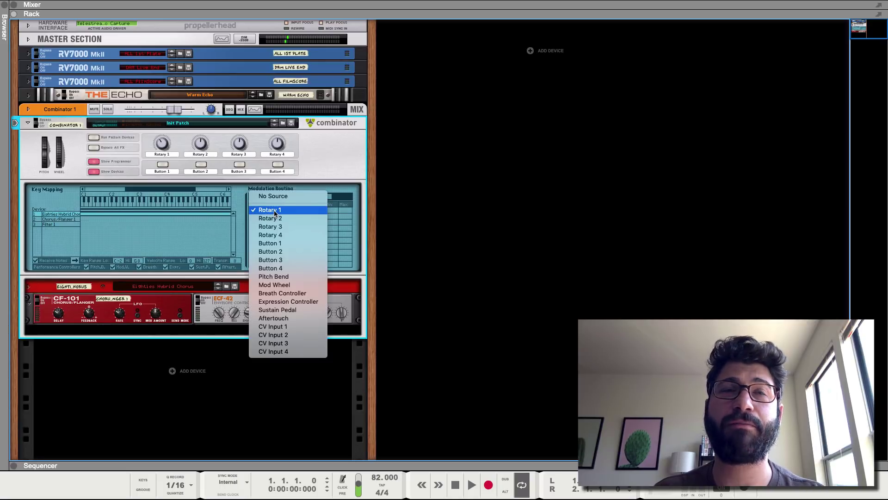
pyautogui.click(310, 214)
pyautogui.click(311, 211)
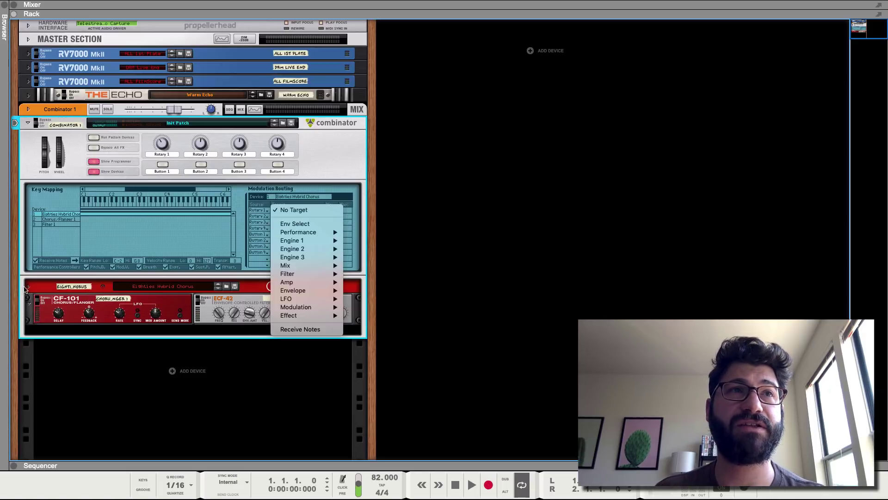
pyautogui.click(25, 289)
pyautogui.click(27, 287)
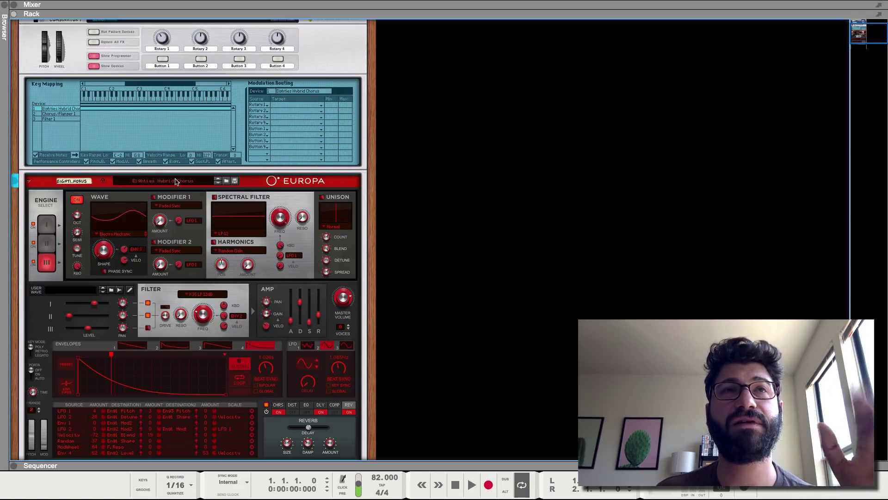
pyautogui.click(276, 104)
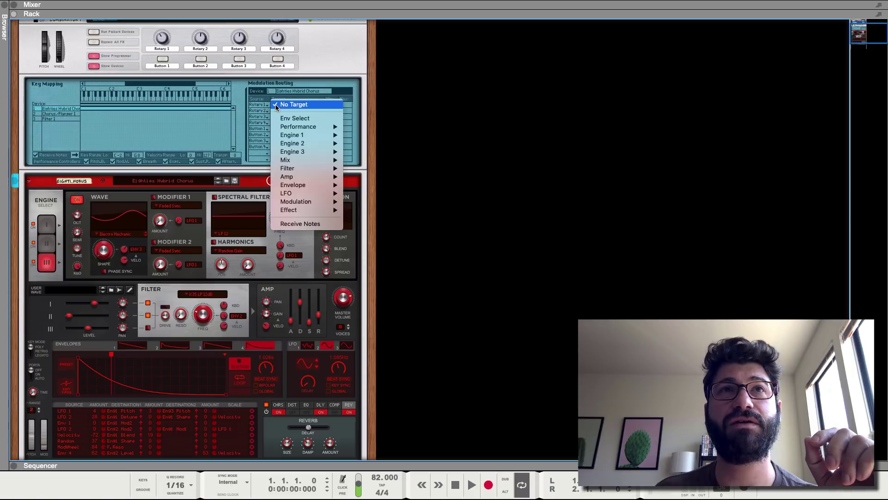
pyautogui.moveTo(328, 137)
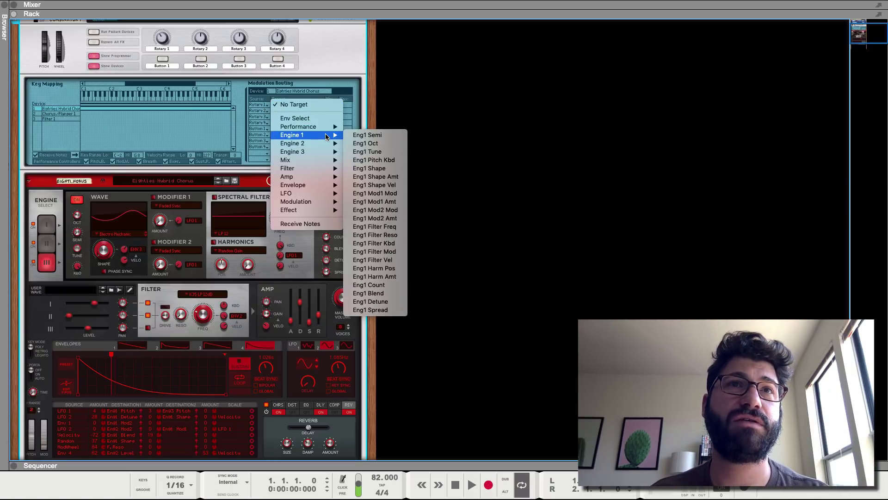
pyautogui.moveTo(330, 163)
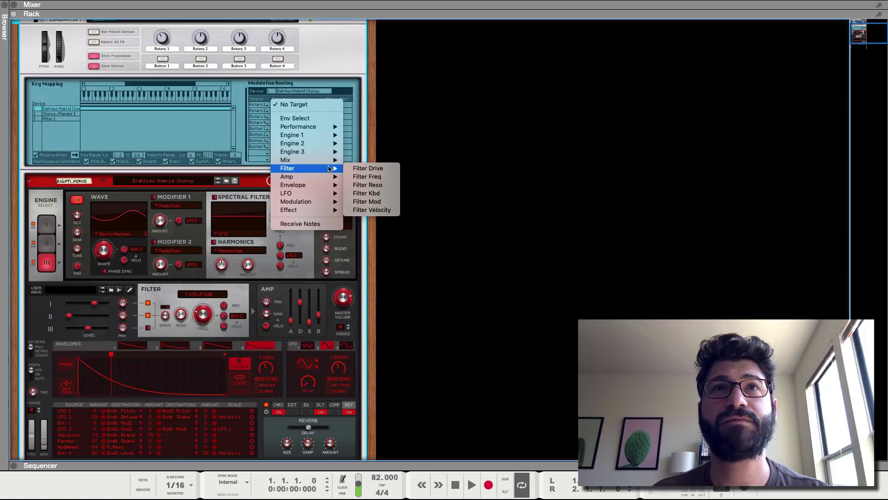
pyautogui.click(379, 168)
# Enable Europa's Spectral Filter and raise Rotary 1 during playback to test the filter drive.
pyautogui.click(216, 197)
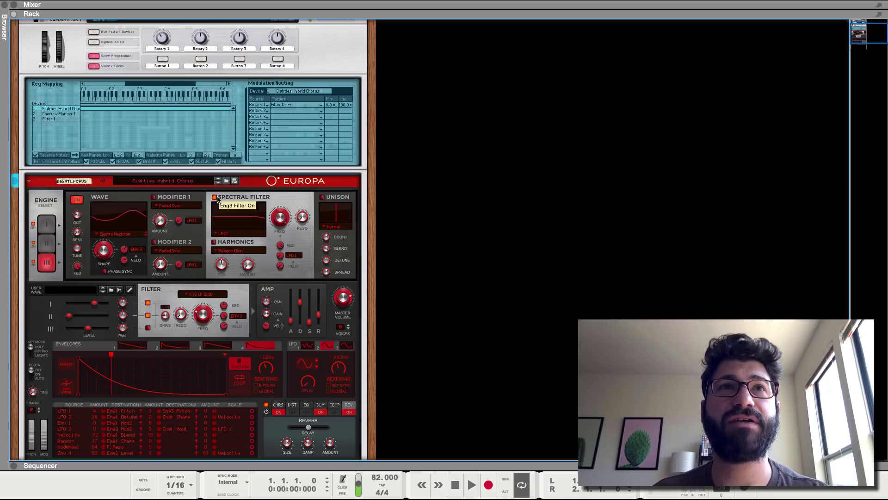
pyautogui.press('space')
pyautogui.click(164, 41)
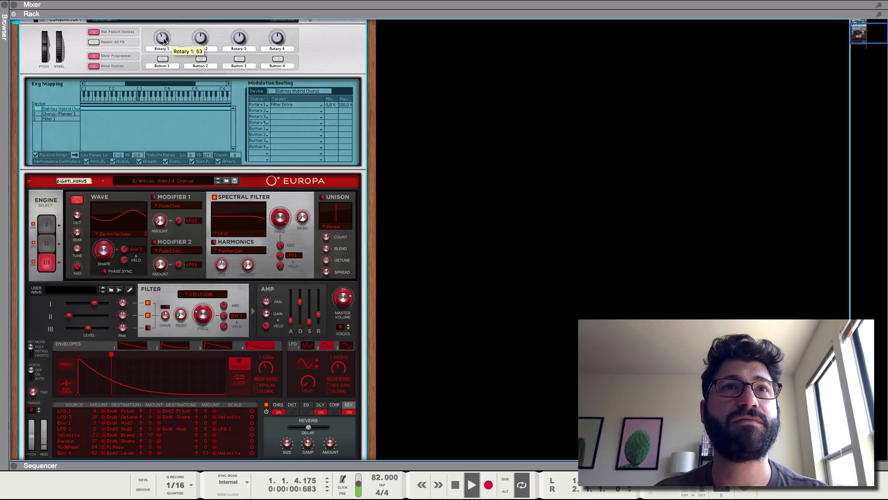
pyautogui.moveTo(163, 39); pyautogui.dragTo(165, 36)
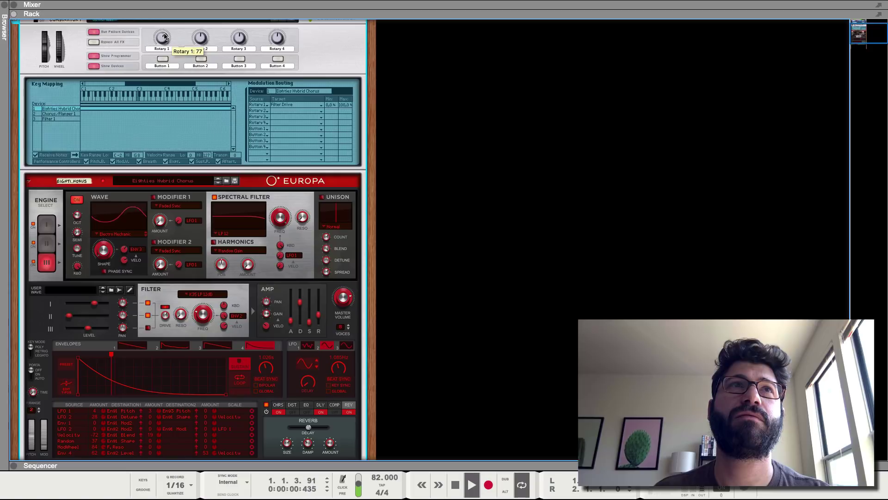
# Route Rotary 2 to Europa's Effect > Delay Time and turn the knob up to 127.
pyautogui.click(263, 112)
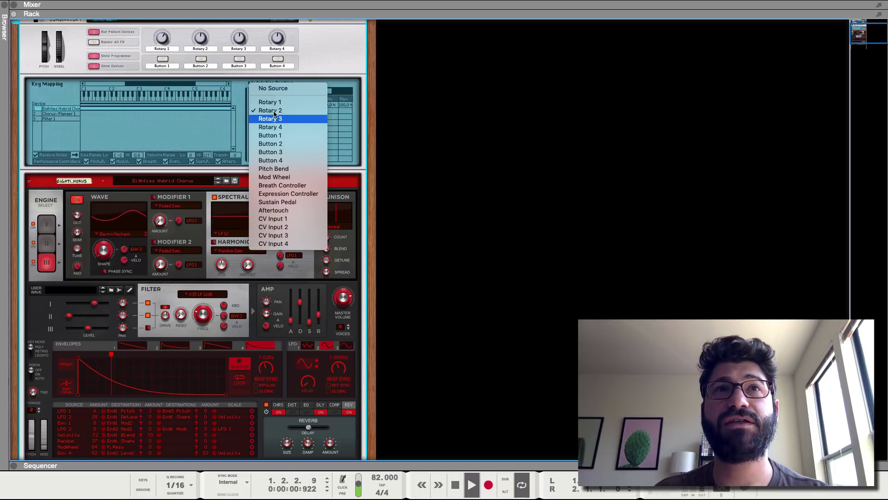
pyautogui.click(333, 112)
pyautogui.click(299, 109)
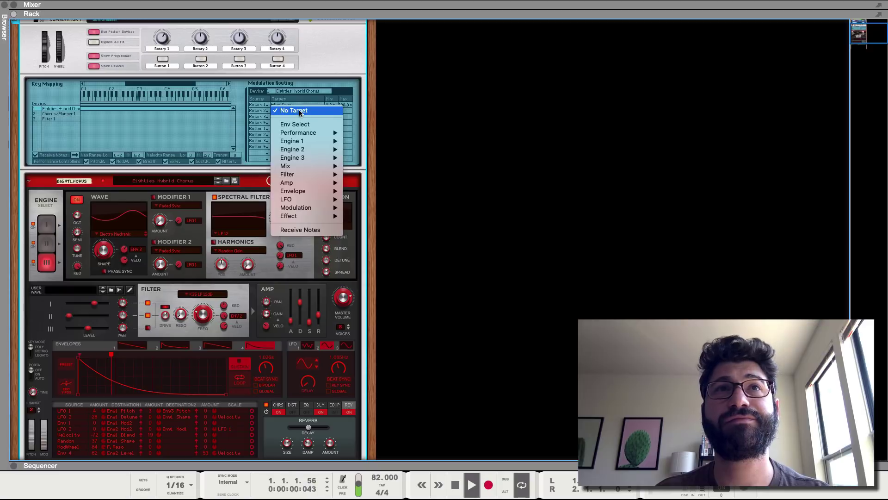
pyautogui.moveTo(305, 158)
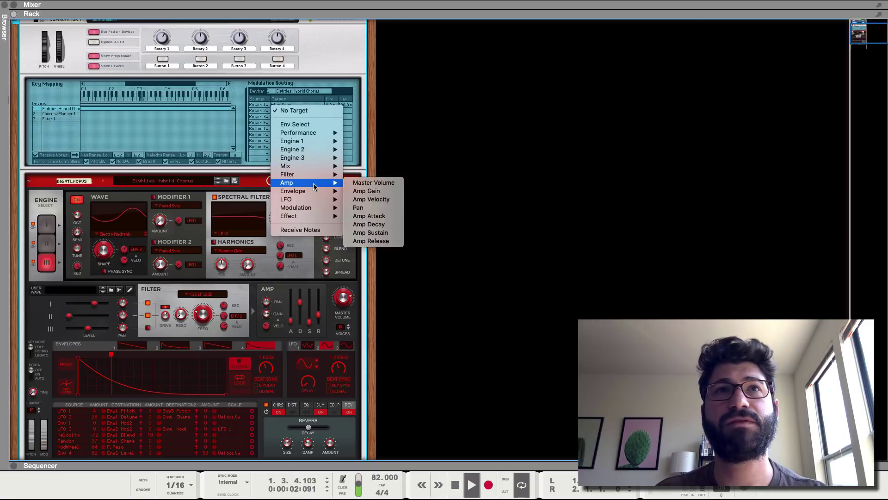
pyautogui.moveTo(313, 192)
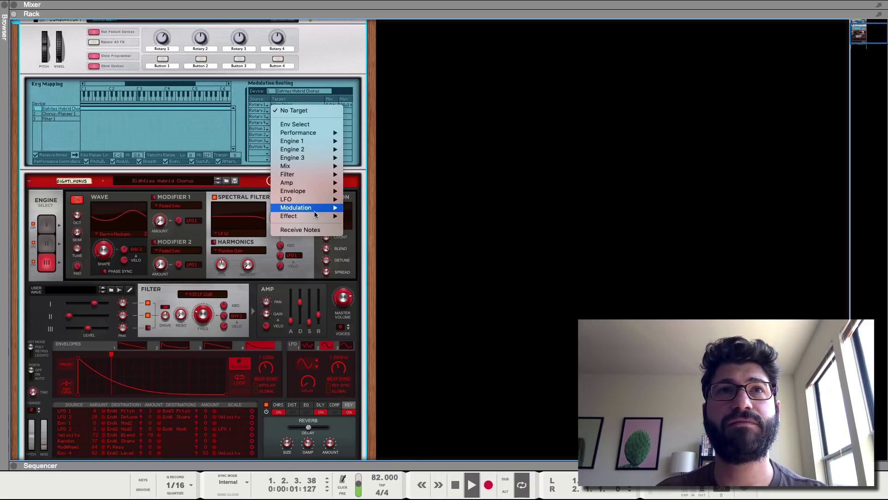
pyautogui.moveTo(319, 215)
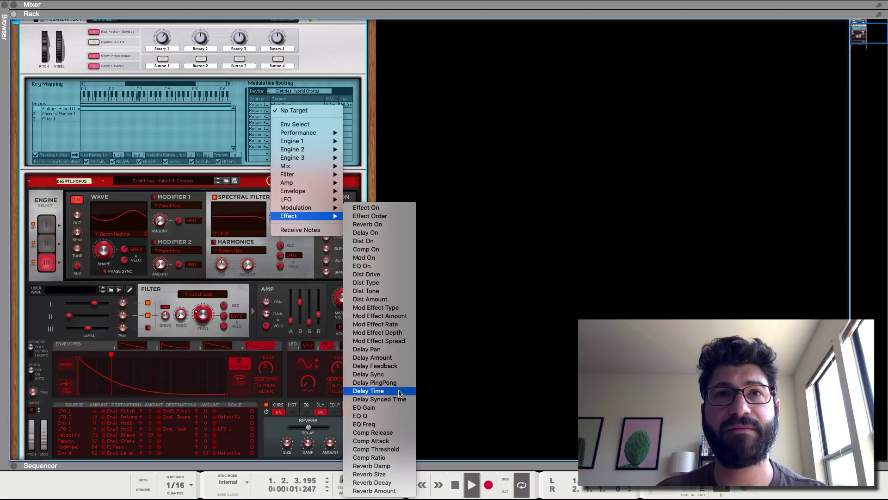
pyautogui.click(370, 391)
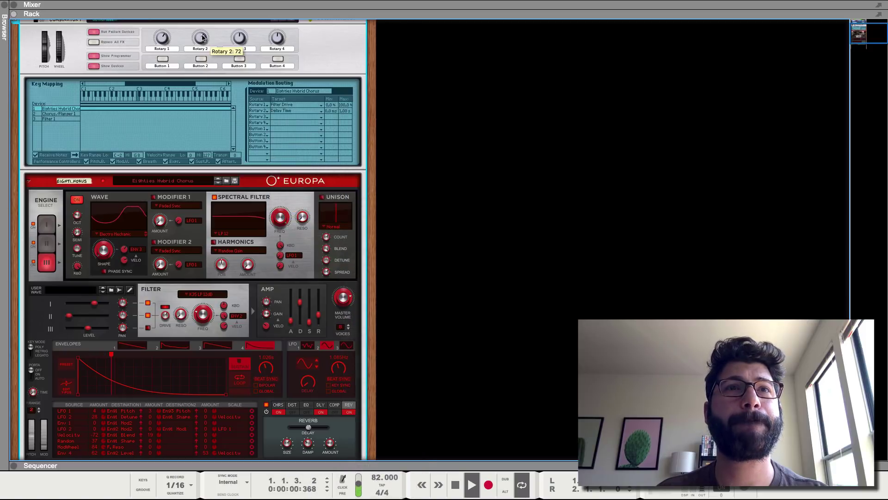
pyautogui.moveTo(203, 36)
pyautogui.mouseDown()
pyautogui.moveTo(200, 46)
pyautogui.moveTo(203, 28)
pyautogui.mouseUp()
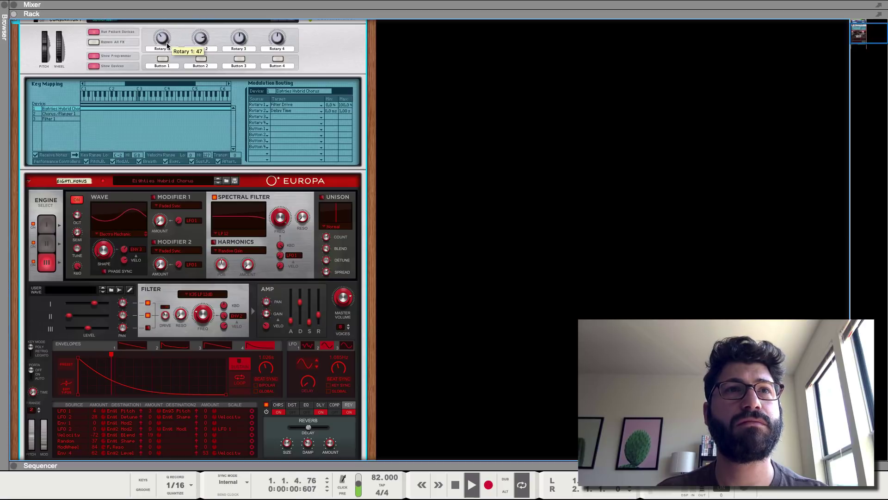
pyautogui.moveTo(200, 46); pyautogui.dragTo(201, 34)
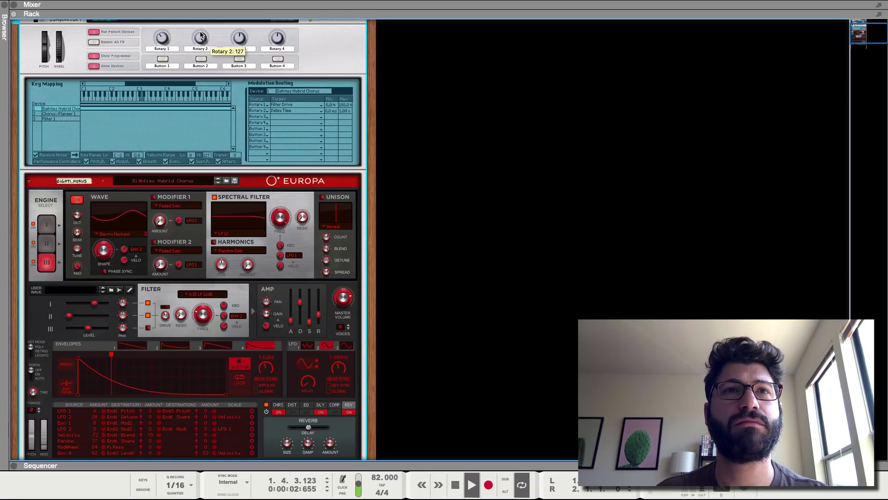
# Show Europa's delay settings, ease Rotary 2 down to about 71, and lower Rotary 1 to 51.
pyautogui.click(320, 405)
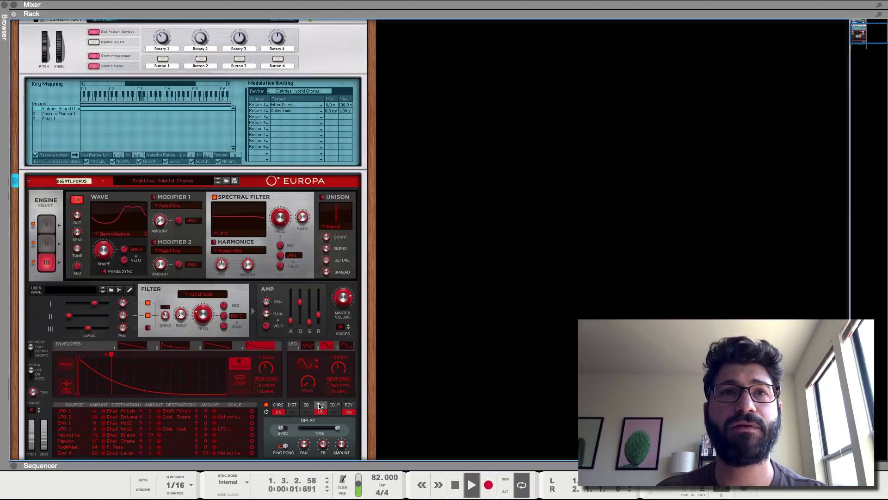
pyautogui.moveTo(199, 38); pyautogui.dragTo(198, 41)
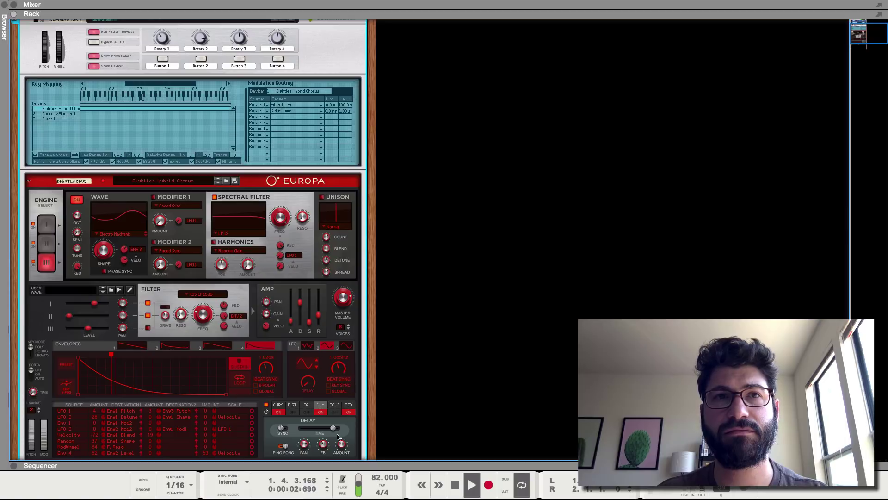
pyautogui.click(342, 439)
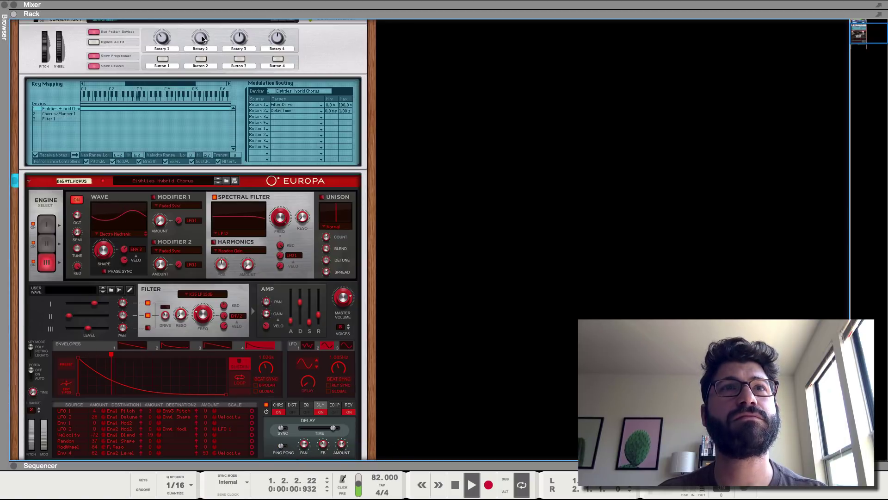
pyautogui.moveTo(202, 38); pyautogui.dragTo(199, 48)
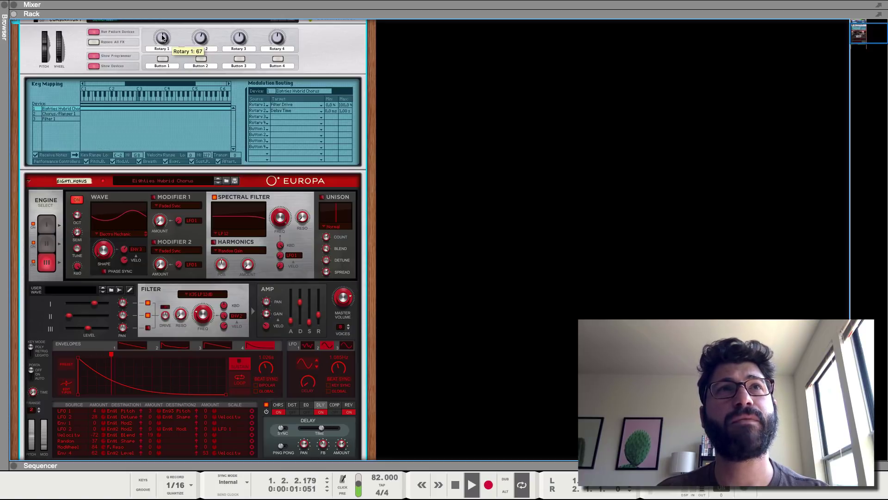
pyautogui.scroll(-4, 162, 38)
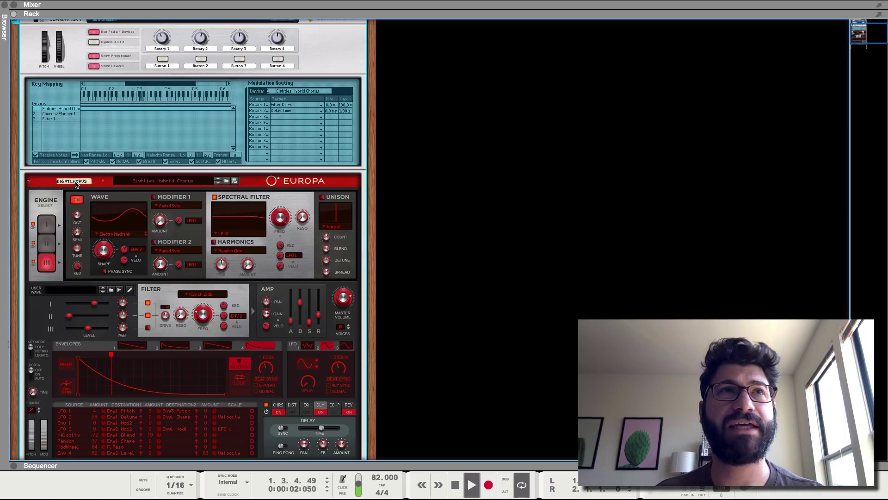
# Fold Europa and route Button 1 to Europa's Effect > Dist On in the third routing row.
pyautogui.click(28, 181)
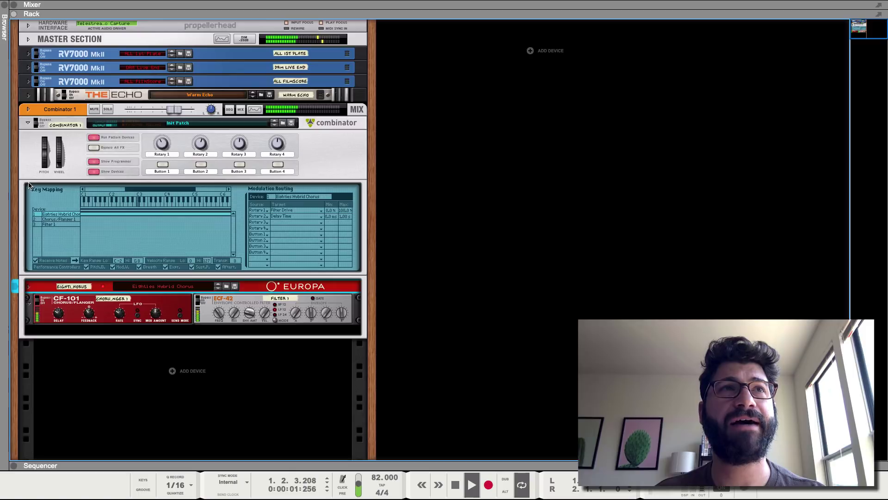
pyautogui.click(29, 188)
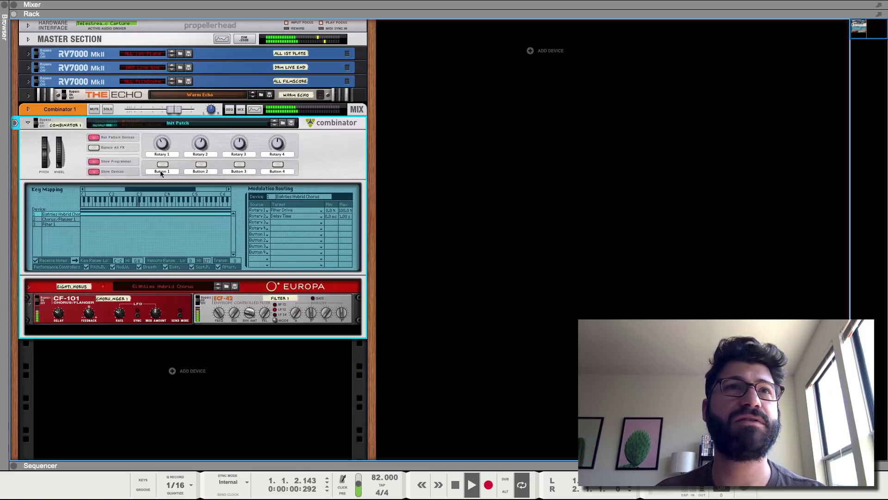
pyautogui.click(270, 222)
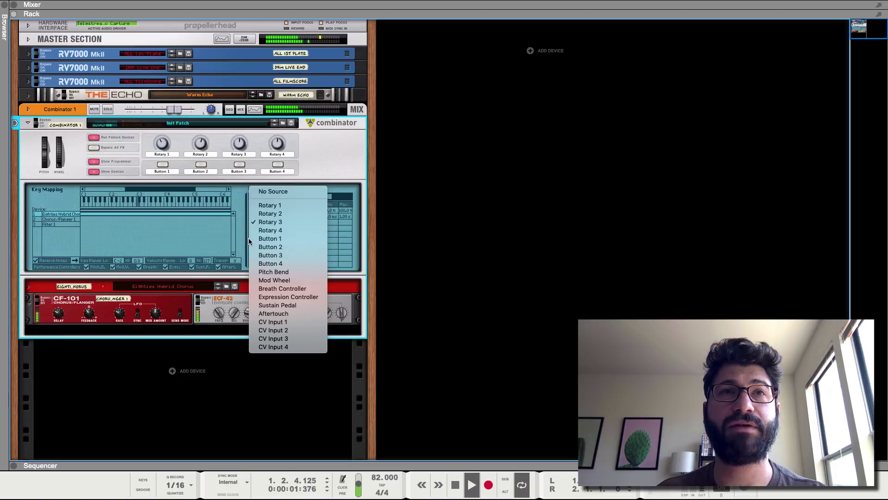
pyautogui.click(270, 238)
pyautogui.click(287, 220)
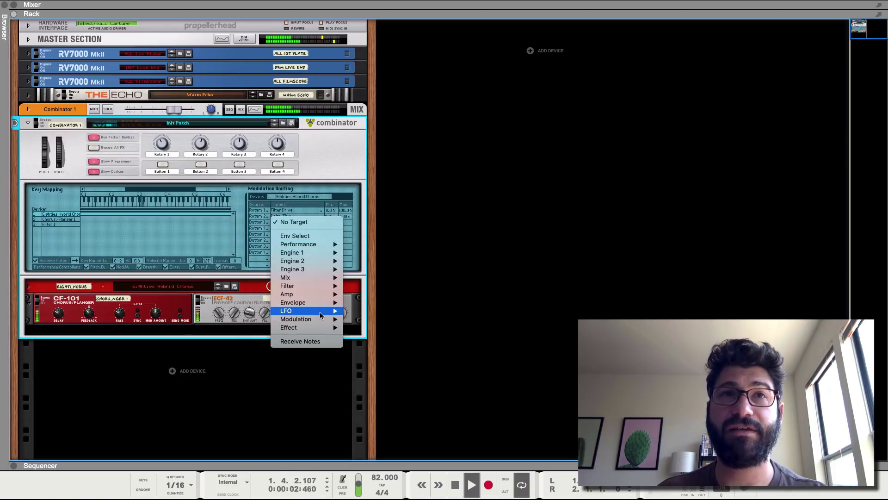
pyautogui.moveTo(328, 330)
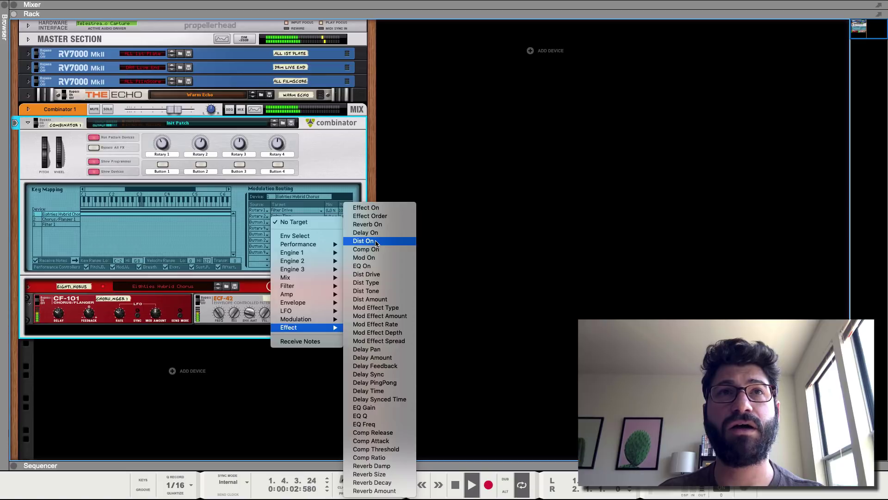
pyautogui.click(363, 241)
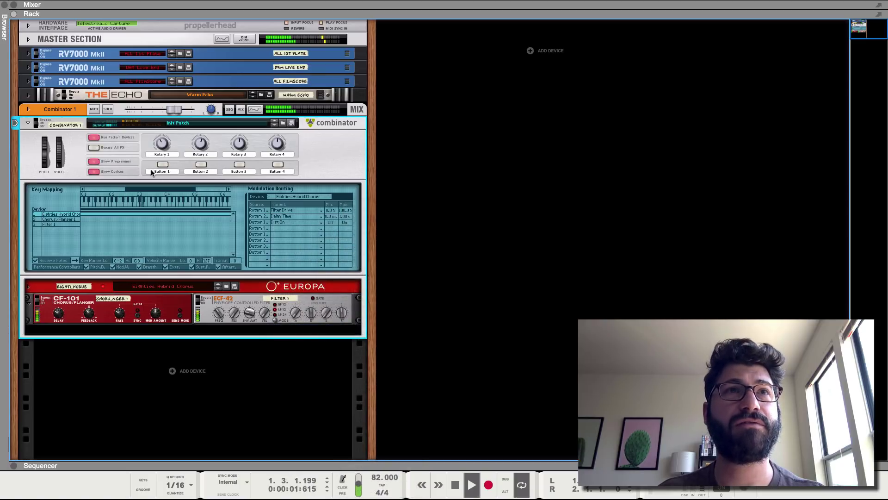
# Set Europa's distortion type to Ring, toggle it with Button 1, and stop playback.
pyautogui.click(33, 287)
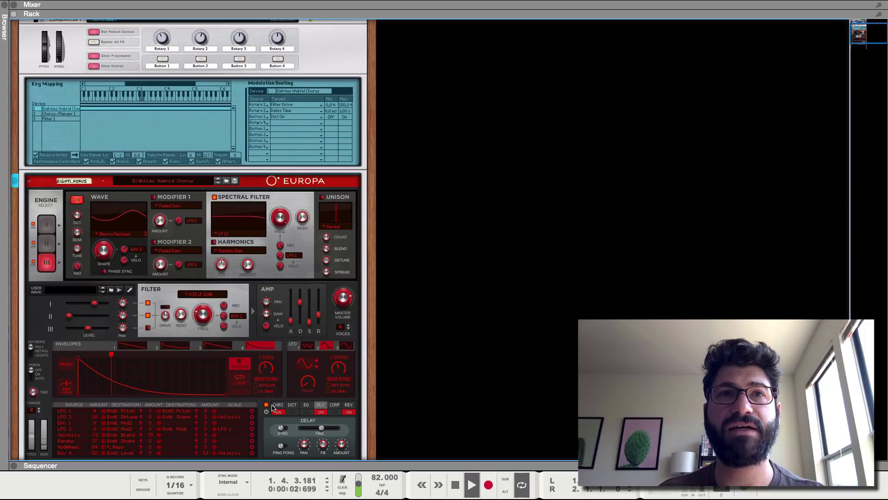
pyautogui.click(162, 59)
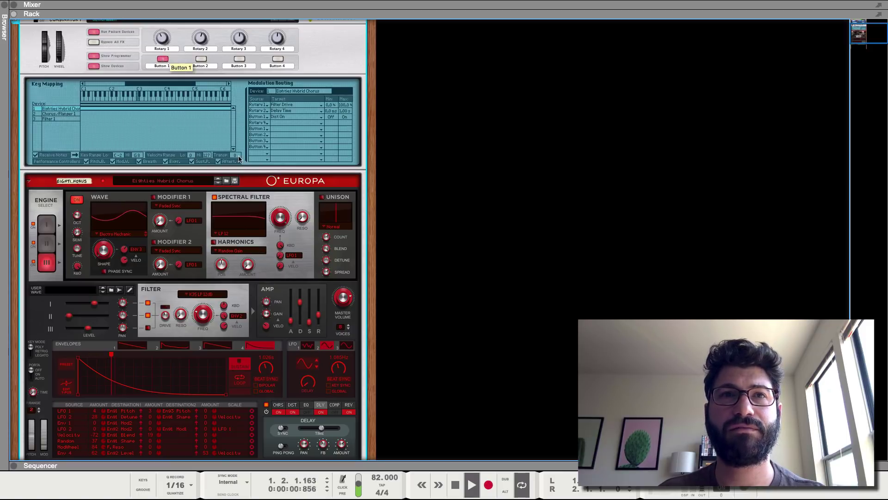
pyautogui.click(293, 405)
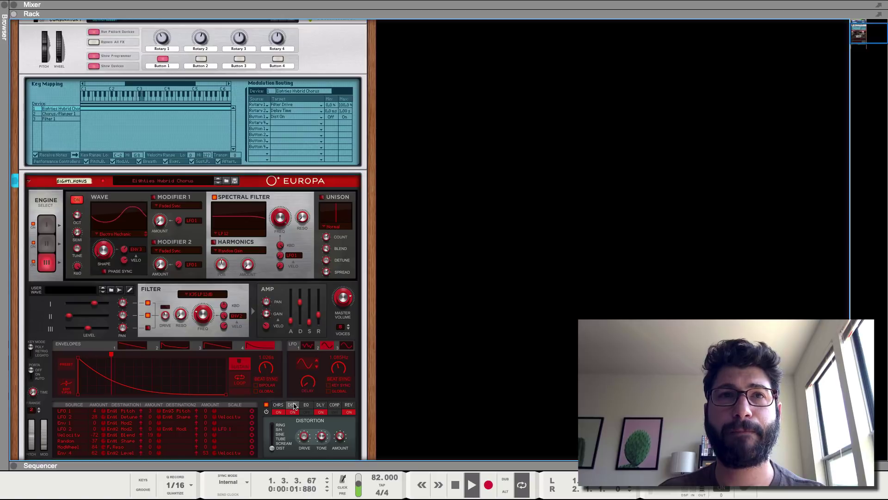
pyautogui.click(273, 444)
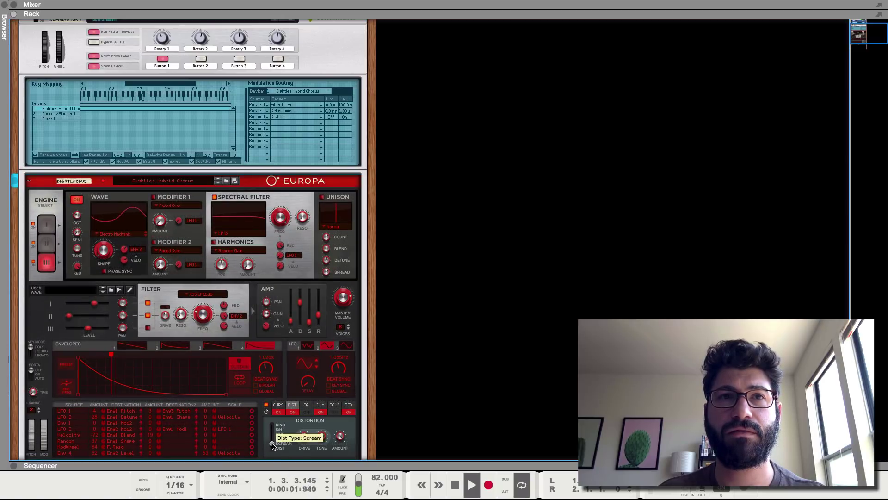
pyautogui.moveTo(272, 433); pyautogui.dragTo(272, 424)
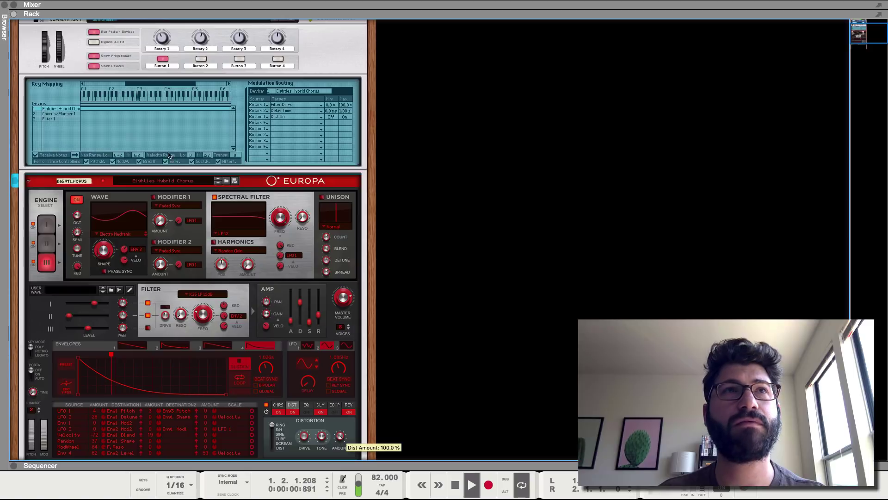
pyautogui.click(162, 58)
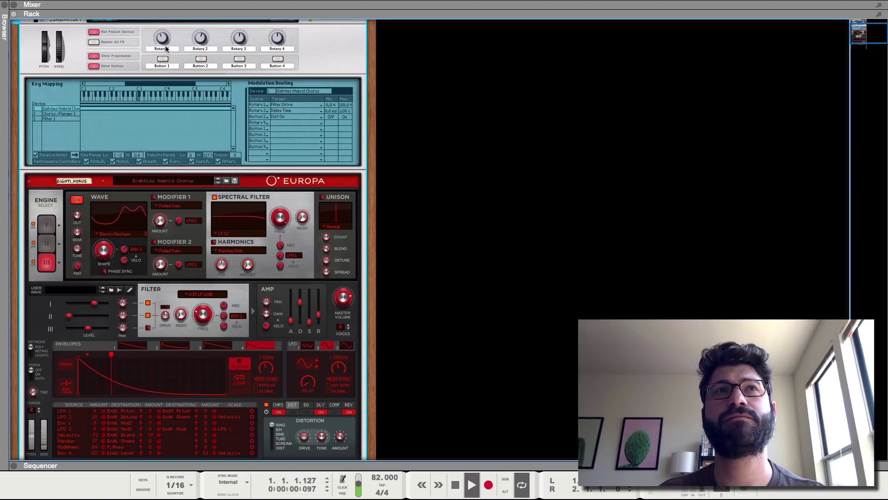
pyautogui.click(163, 59)
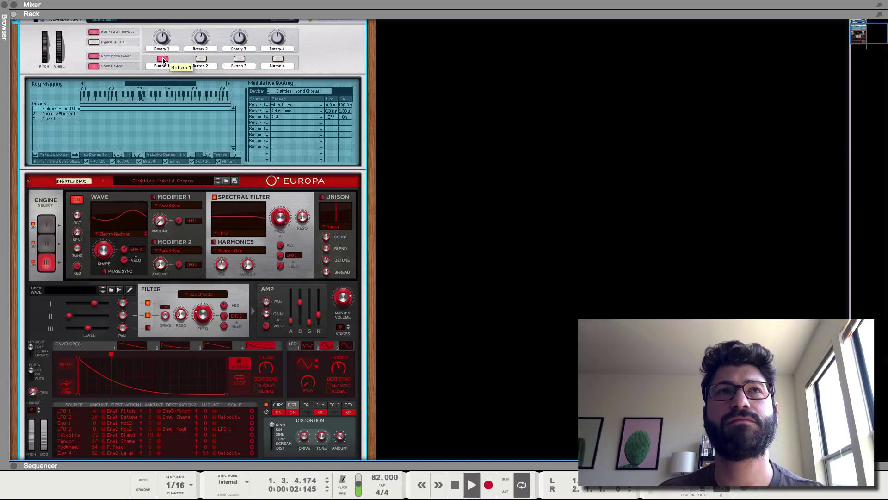
pyautogui.click(163, 60)
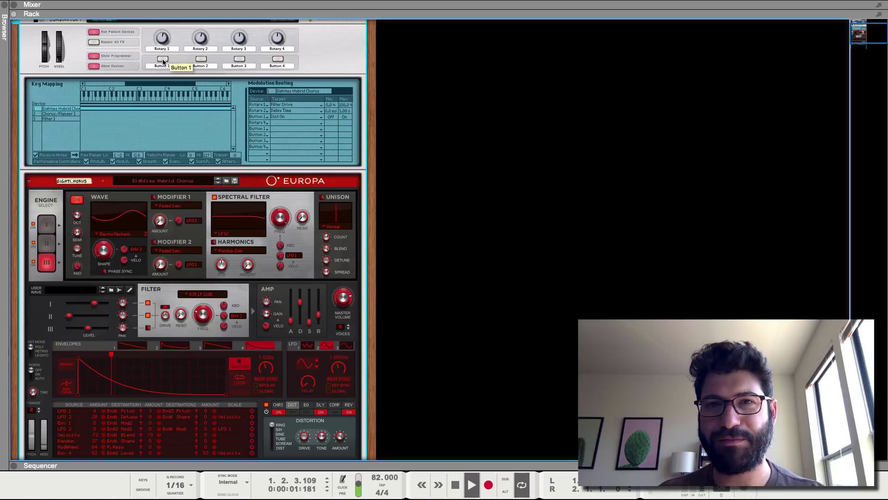
pyautogui.press('space')
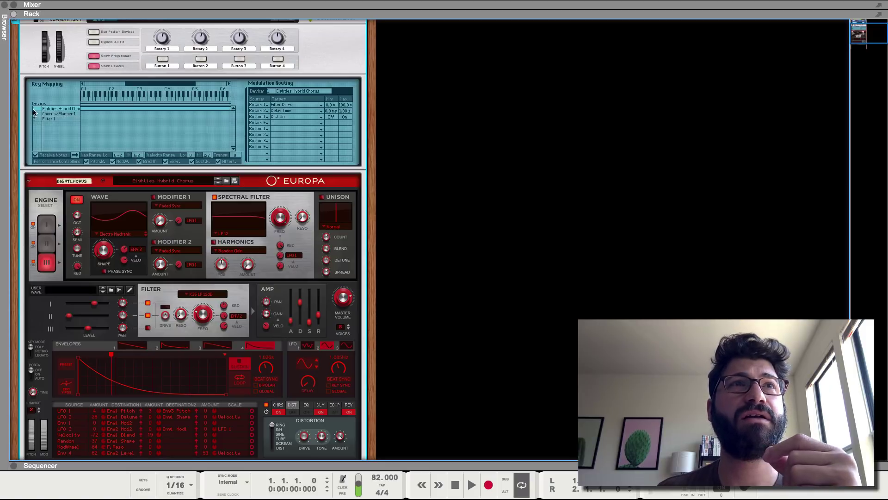
# Select Chorus/Flanger 1 and set Button 1's target to Enabled, leaving Button 2's source unchanged.
pyautogui.click(55, 114)
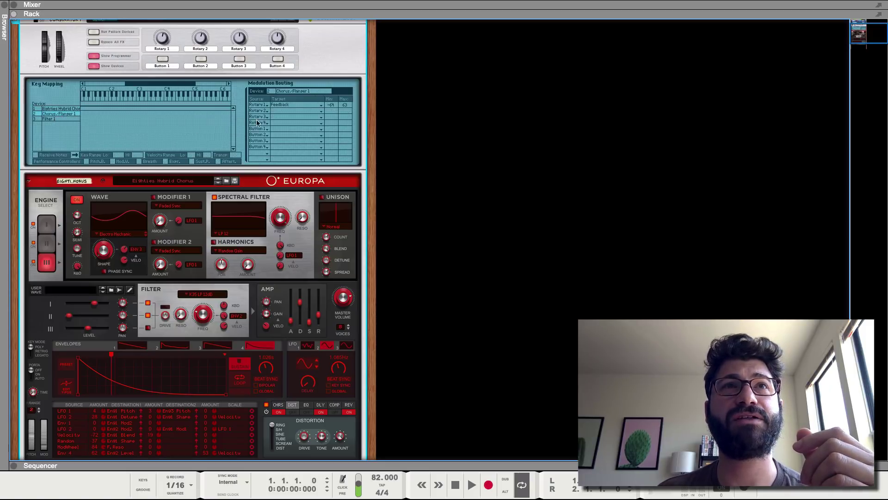
pyautogui.click(273, 128)
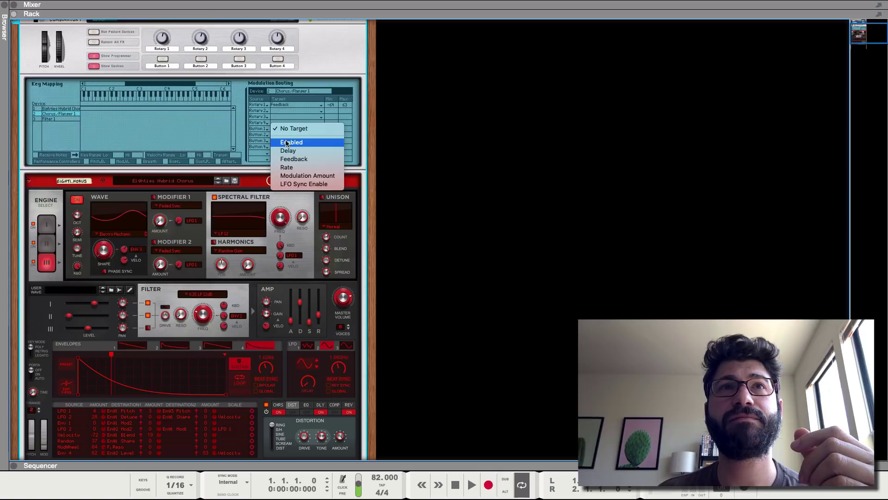
pyautogui.click(286, 142)
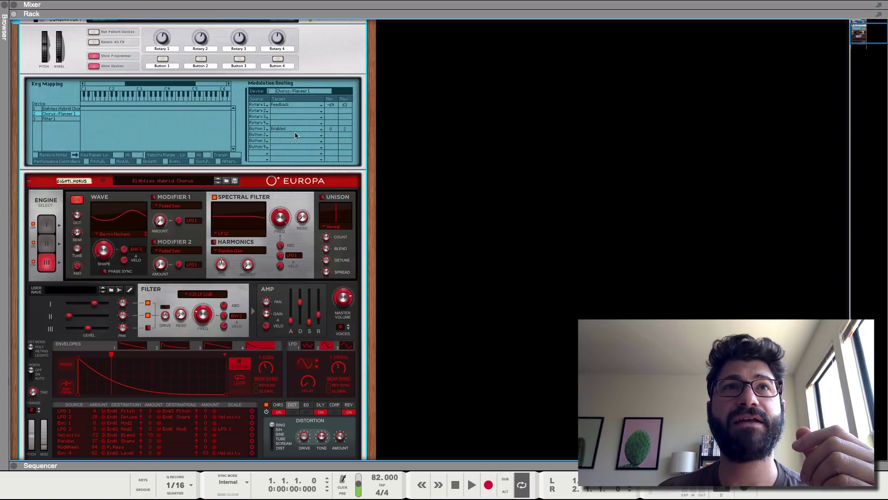
pyautogui.click(267, 137)
pyautogui.click(267, 135)
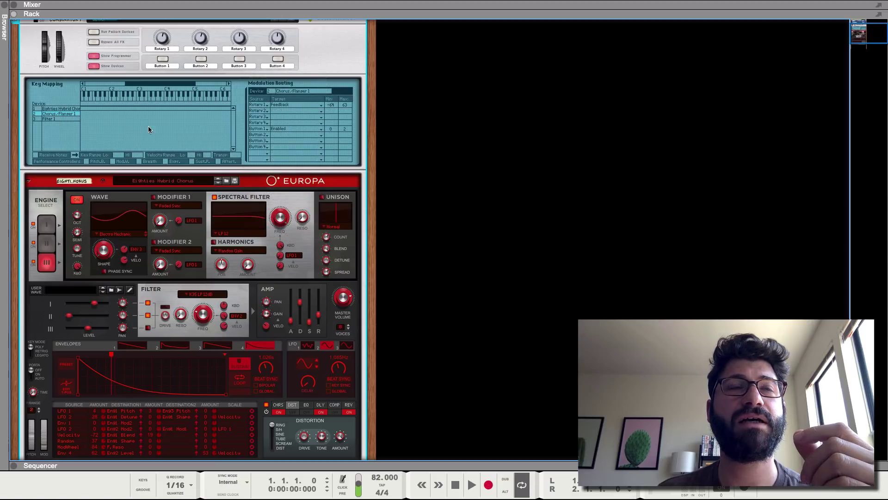
# Fold Europa, set Button 1's minimum value to 1, and toggle Button 1 off and on.
pyautogui.click(30, 182)
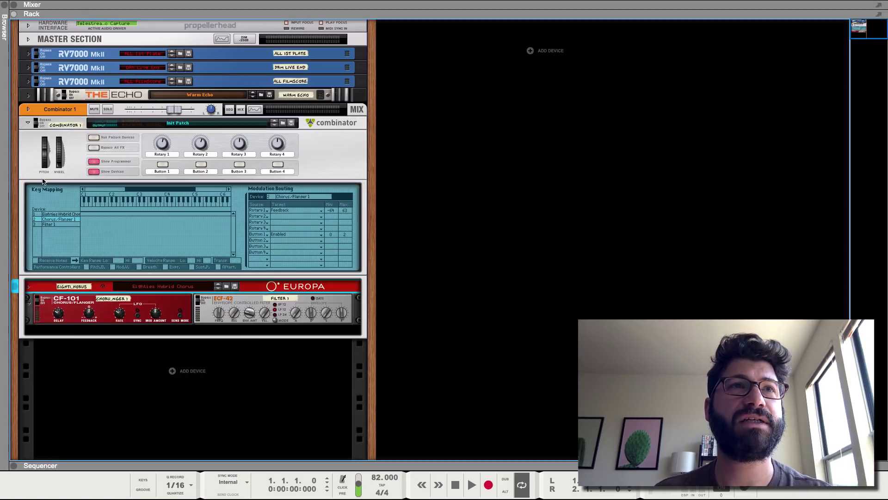
pyautogui.click(162, 165)
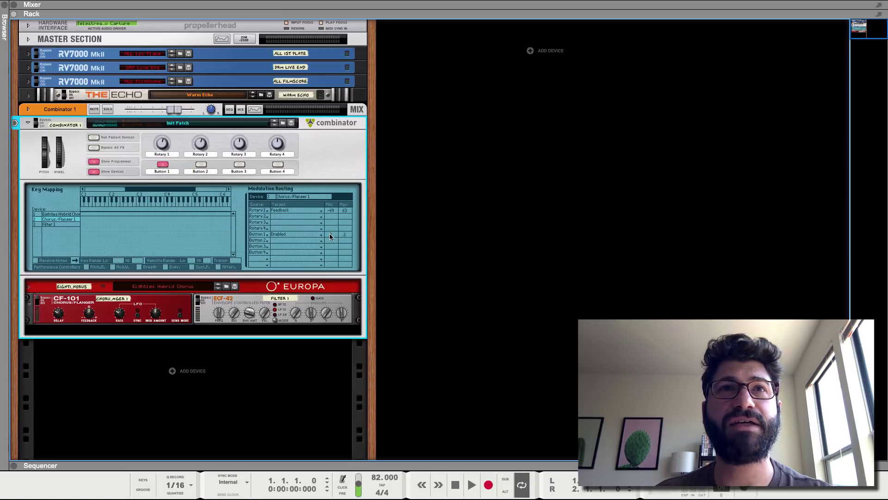
pyautogui.moveTo(331, 231); pyautogui.dragTo(331, 229)
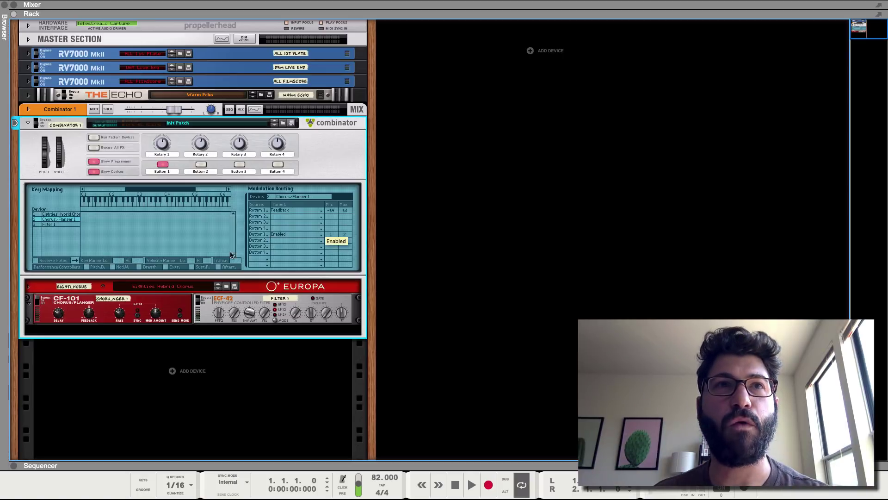
pyautogui.click(163, 165)
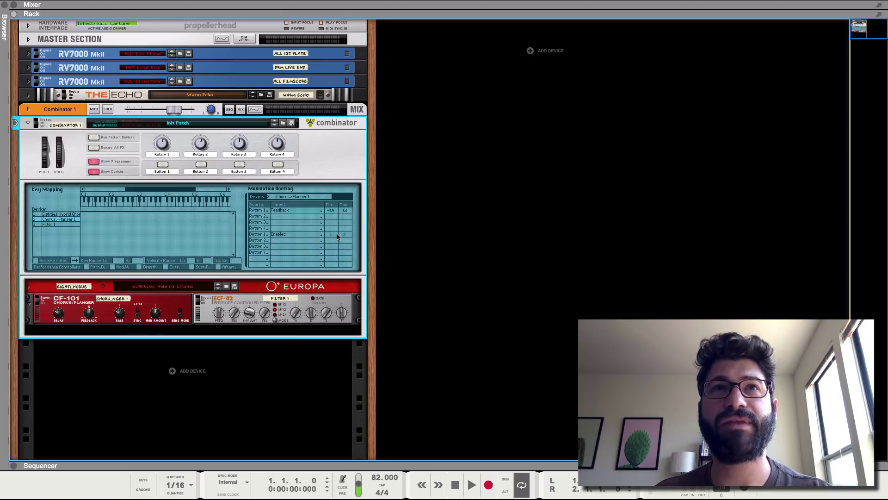
pyautogui.moveTo(328, 236)
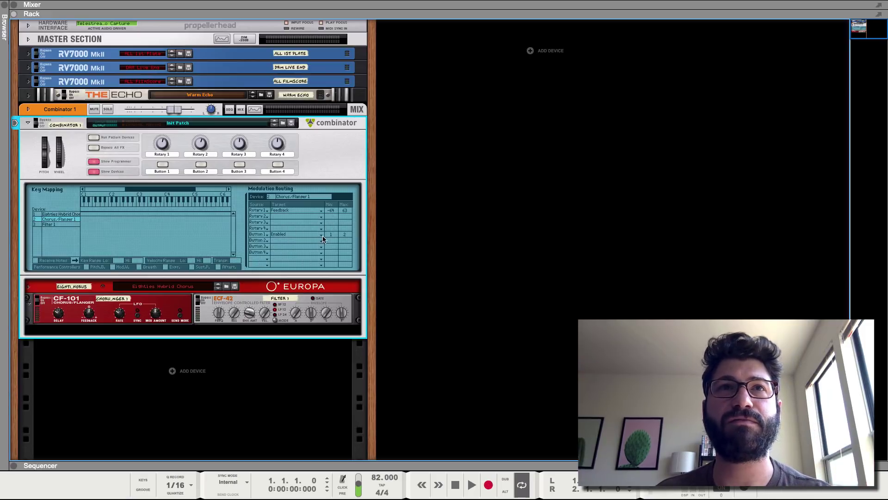
pyautogui.click(163, 165)
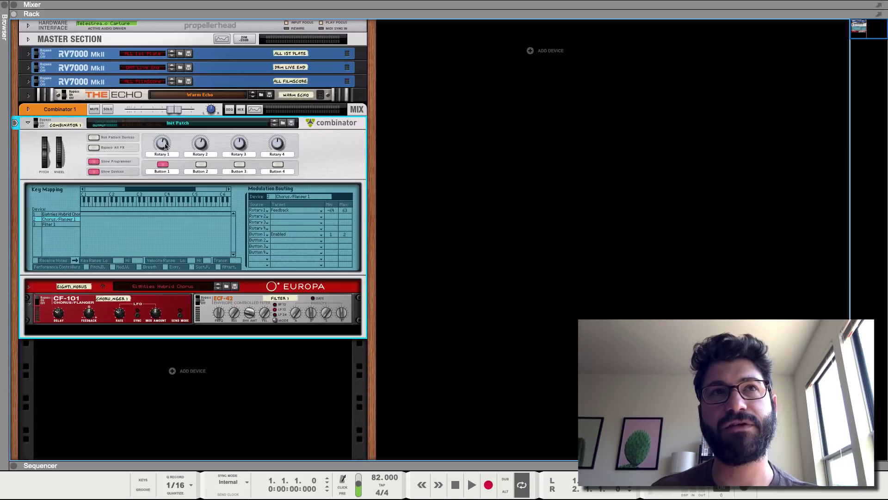
# Play the patch, switch Button 1 off, and stop playback.
pyautogui.press('space')
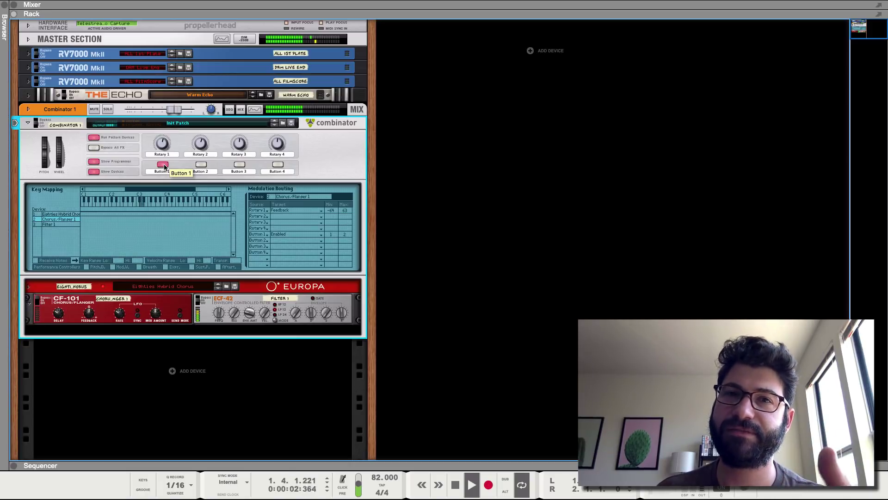
pyautogui.click(163, 164)
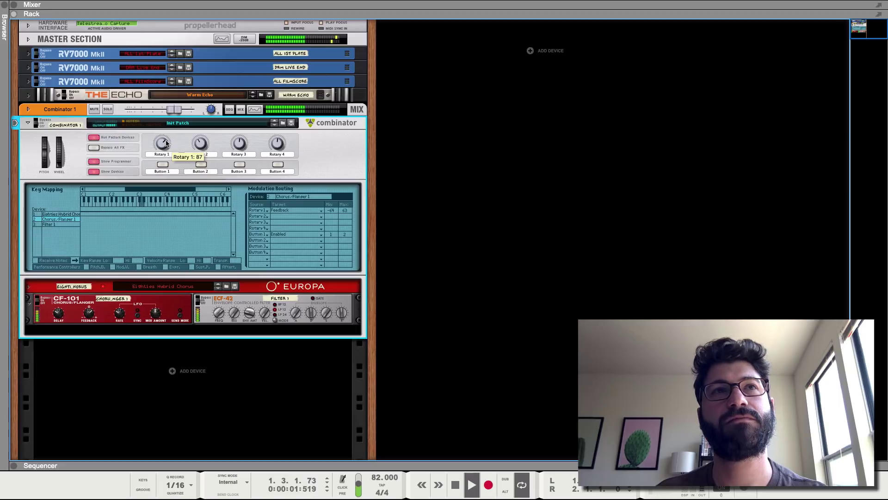
pyautogui.press('space')
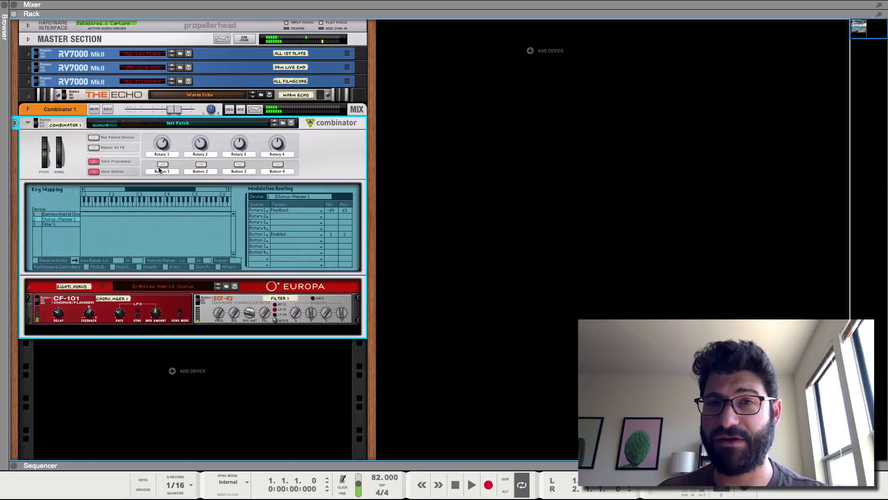
pyautogui.click(184, 334)
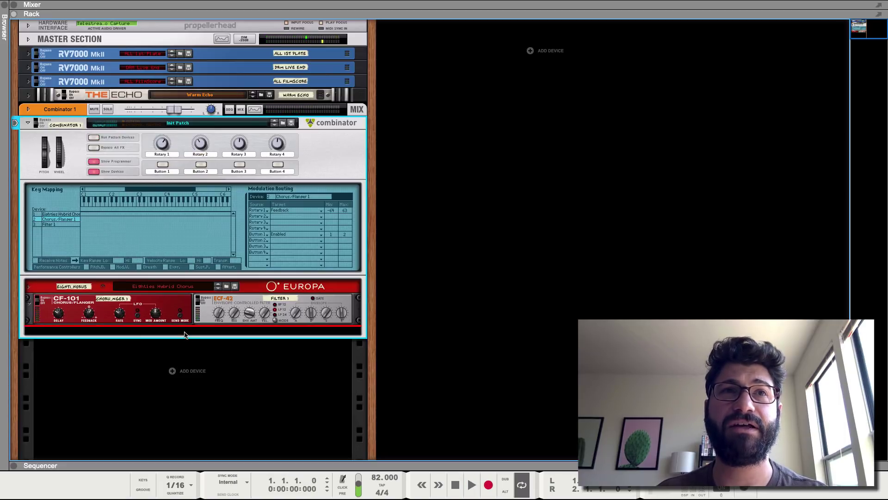
# Add a Pulsar Dual LFO from Utilities below the Europa inside the Combinator.
pyautogui.rightClick(179, 333)
pyautogui.moveTo(241, 330)
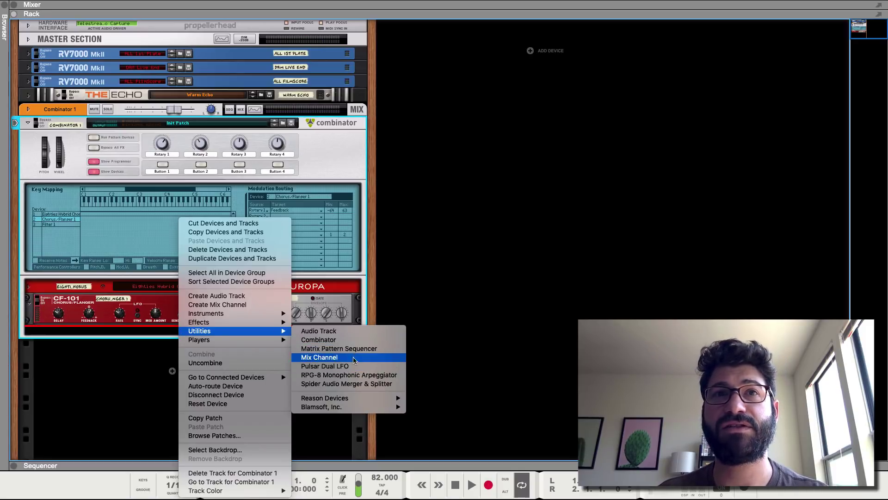
pyautogui.click(354, 369)
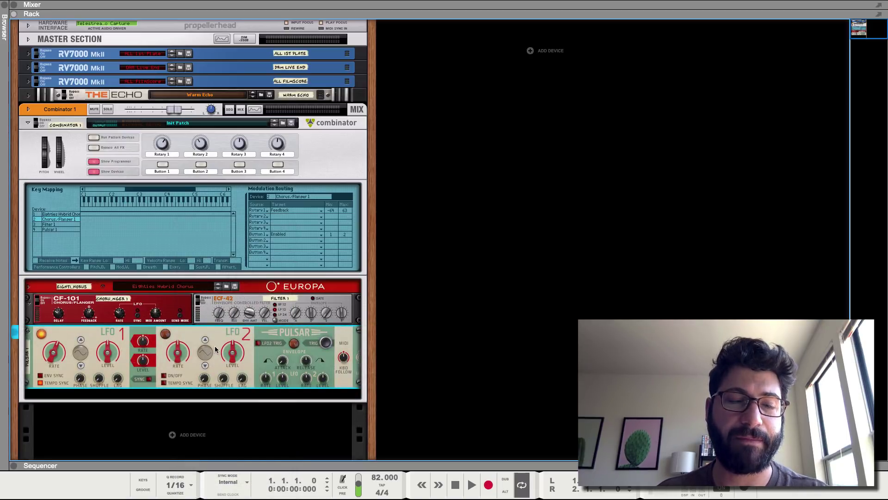
# On the rack's back, cable Pulsar LFO 1 CV Out to Combinator CV In 1.
pyautogui.press('Tab')
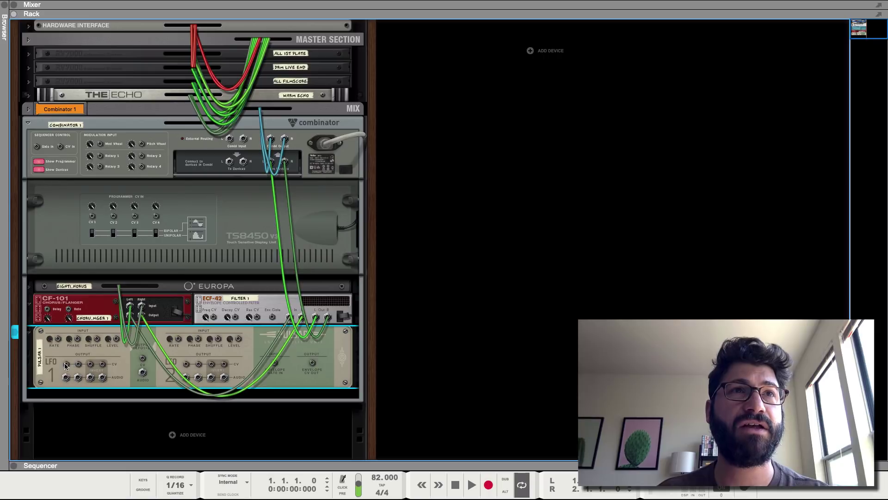
pyautogui.moveTo(66, 366); pyautogui.dragTo(93, 221)
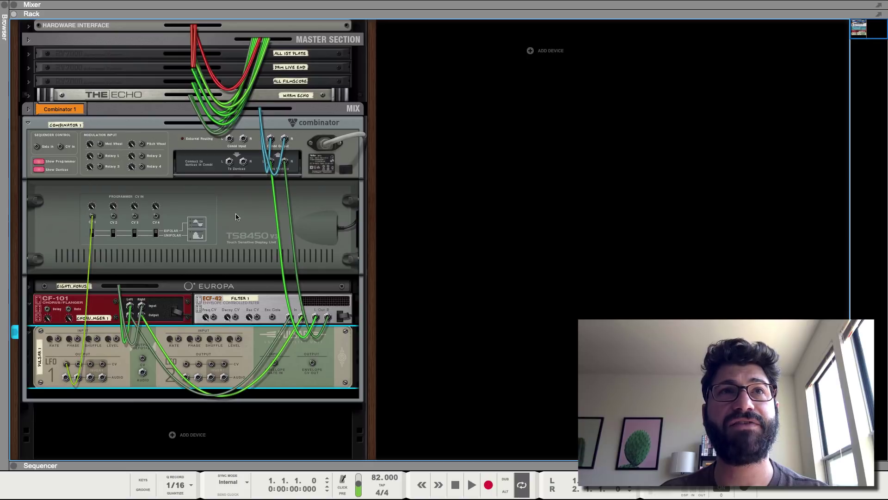
pyautogui.press('Tab')
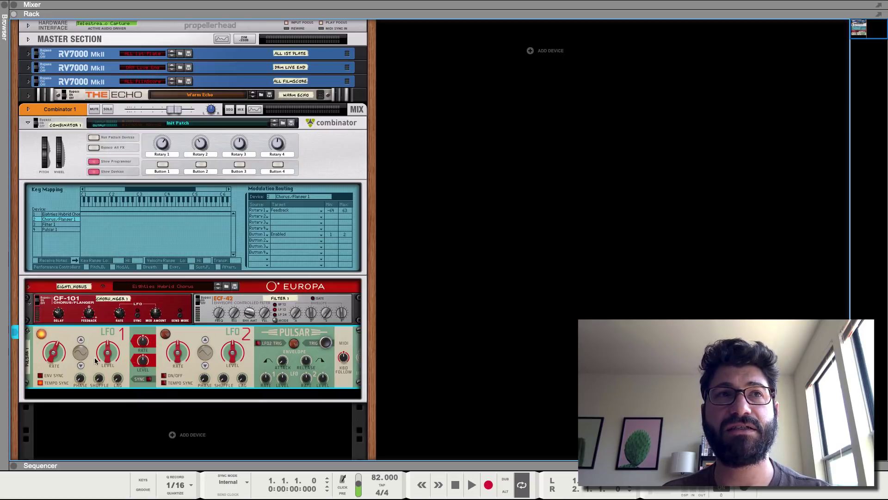
# Set a routing row's source to CV Input 1 and its target to the CF-101's Delay.
pyautogui.moveTo(53, 361)
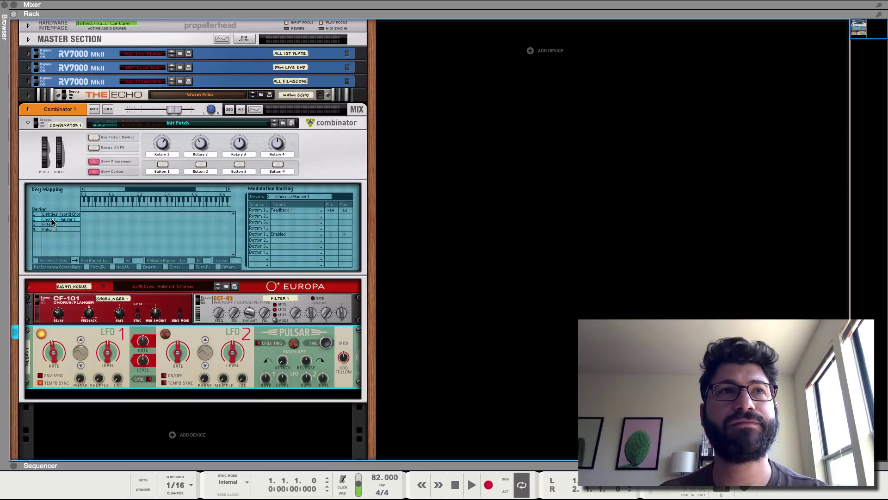
pyautogui.click(265, 217)
pyautogui.click(283, 324)
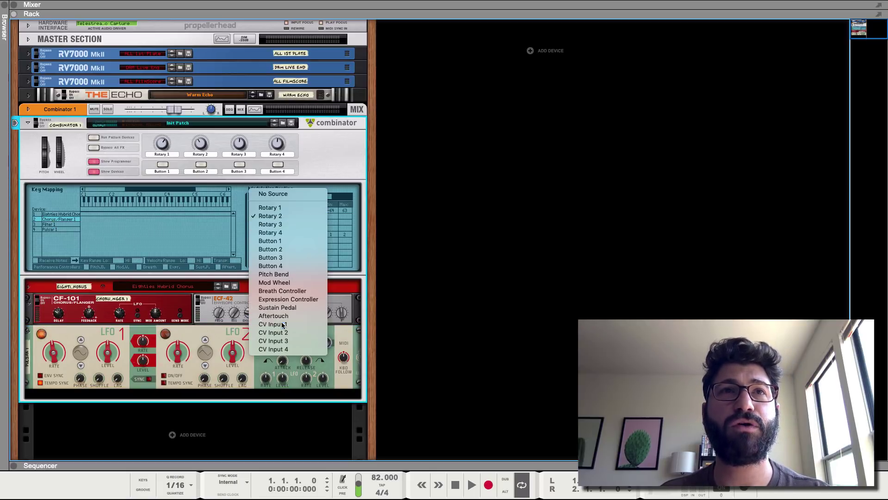
pyautogui.click(318, 214)
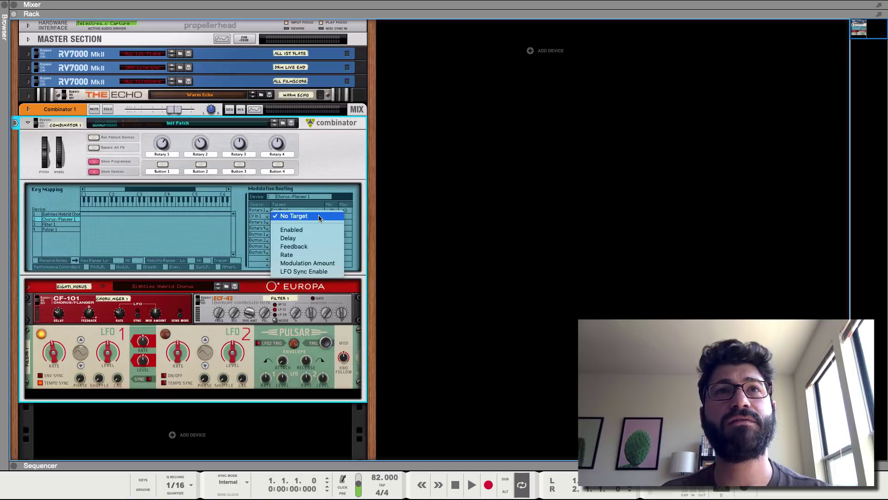
pyautogui.click(306, 238)
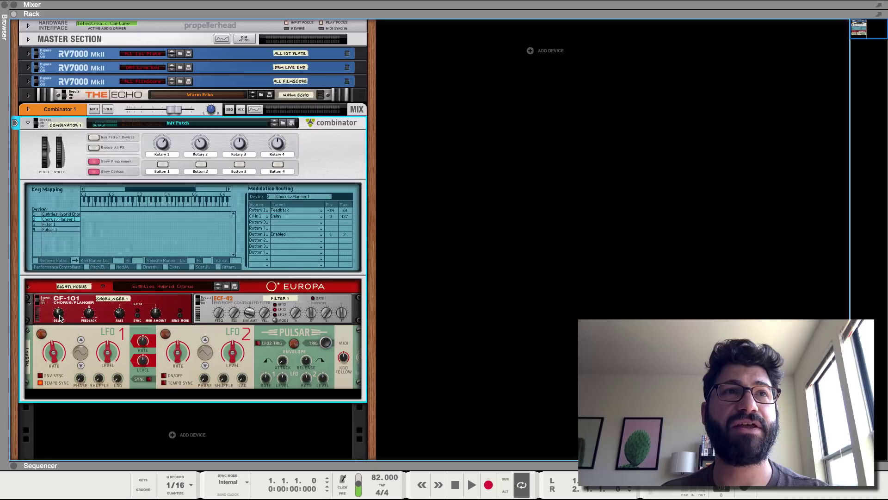
# Select the Pulsar, play the patch, turn Button 1 back on, and stop playback.
pyautogui.moveTo(58, 316)
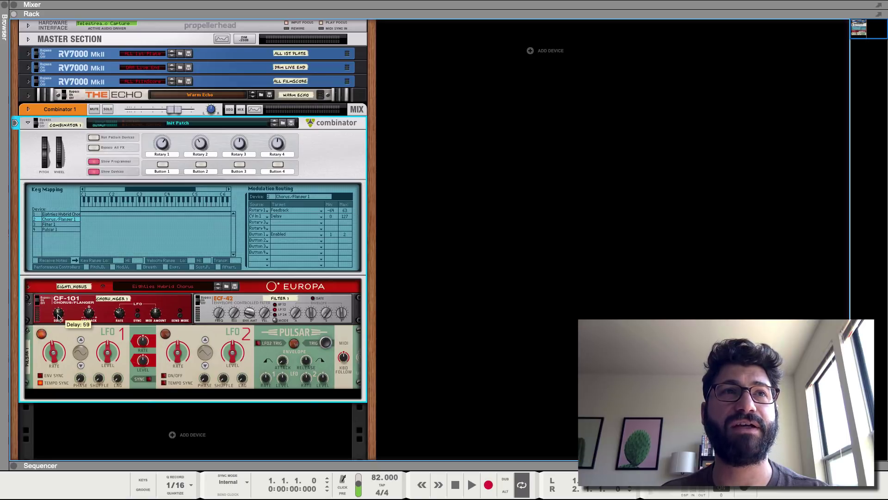
pyautogui.click(110, 363)
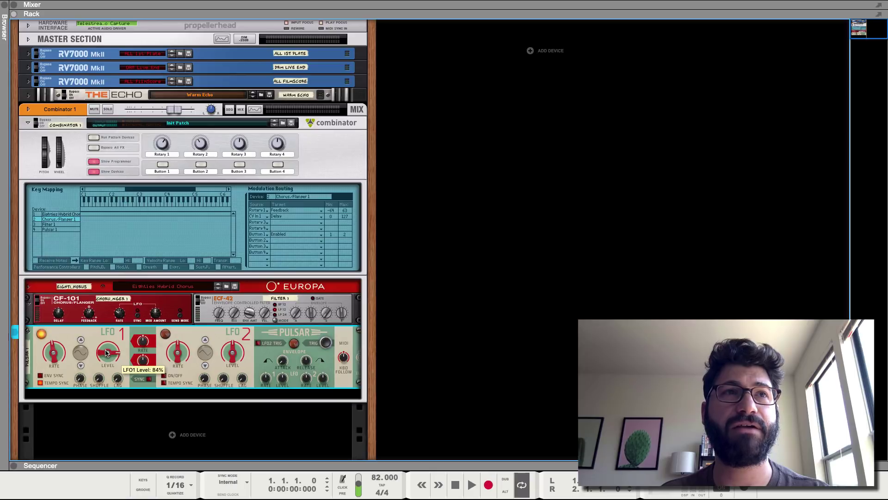
pyautogui.press('space')
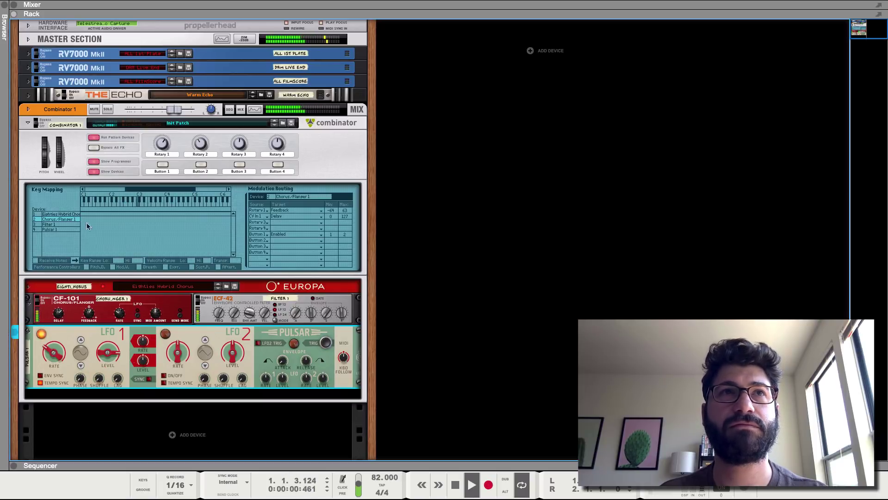
pyautogui.click(167, 162)
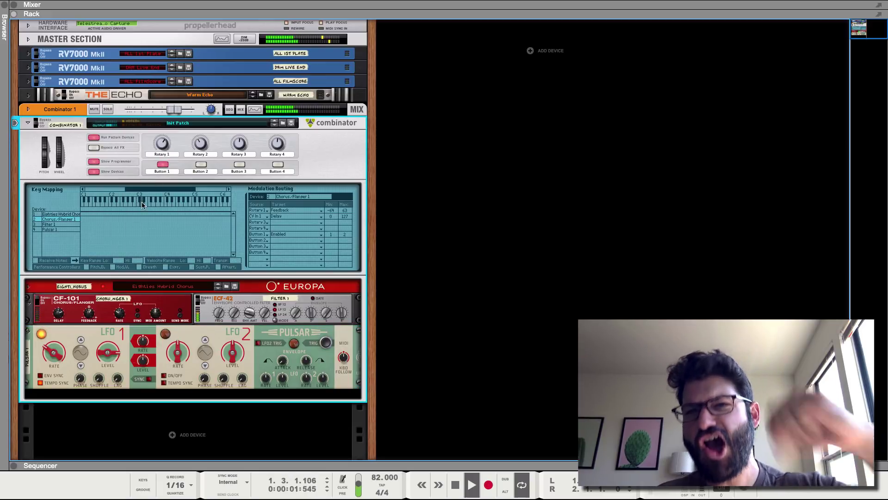
pyautogui.press('space')
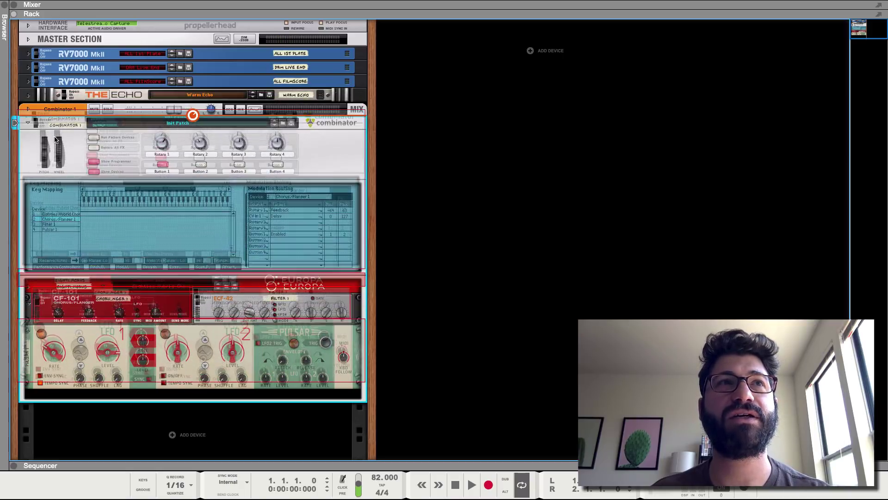
# Toggle Bypass All FX on and off, then enable Run Pattern Devices on the Combinator.
pyautogui.moveTo(59, 147)
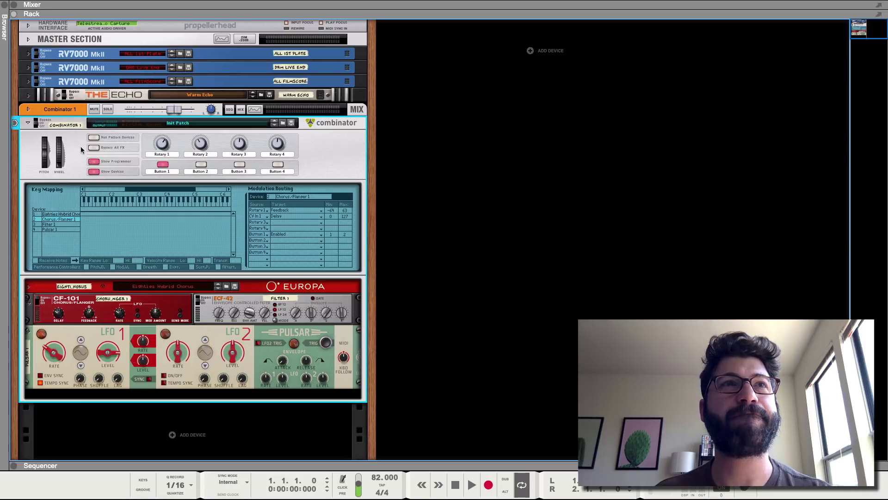
pyautogui.click(94, 148)
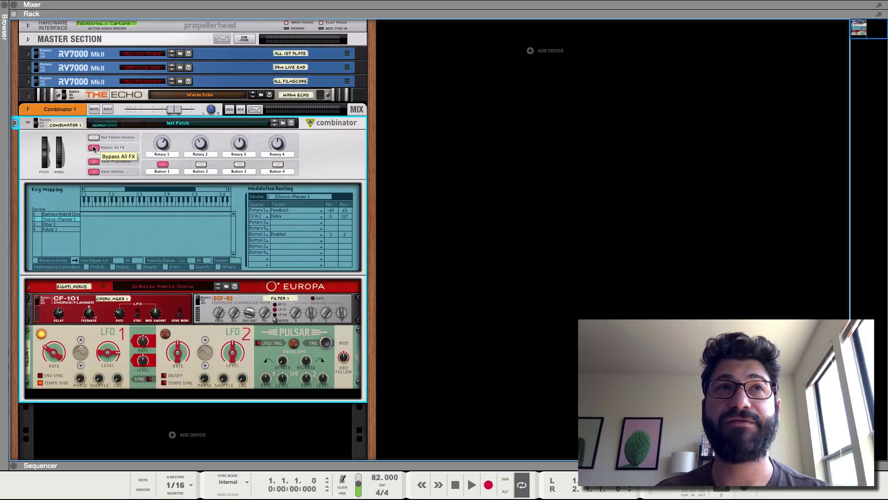
pyautogui.click(94, 148)
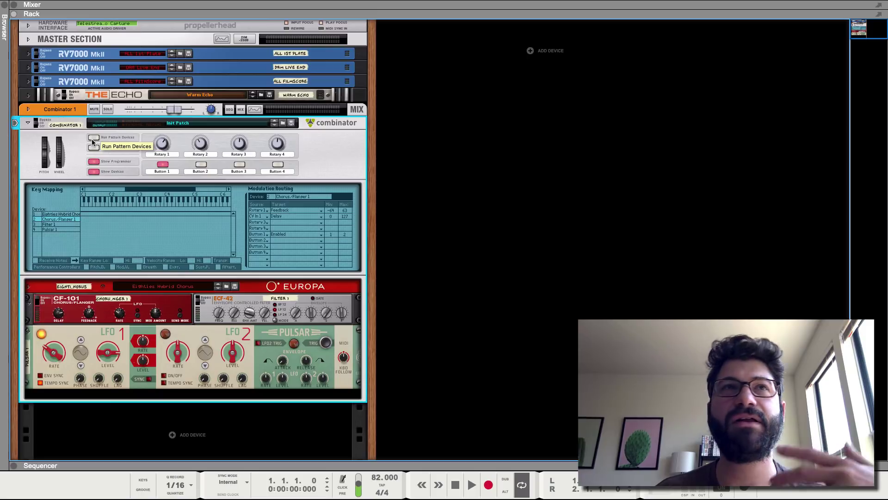
pyautogui.click(92, 140)
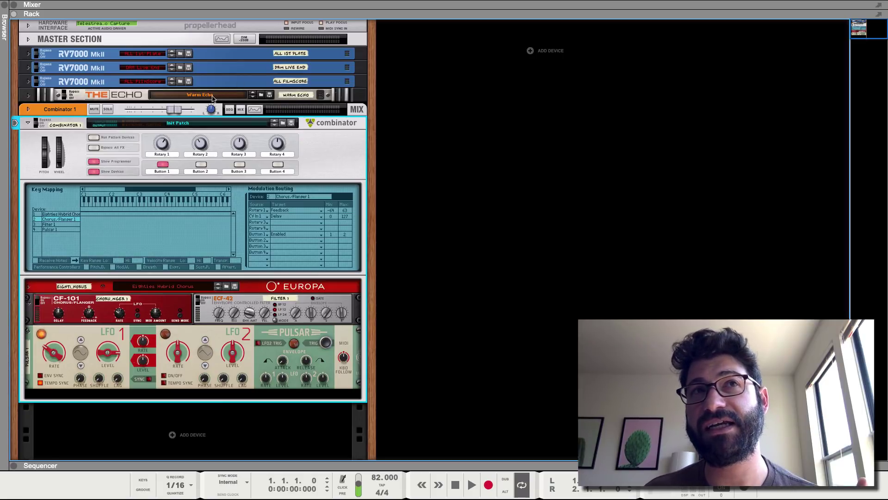
# Change the Combinator's Rotary 1 label to 'Filter'.
pyautogui.doubleClick(163, 153)
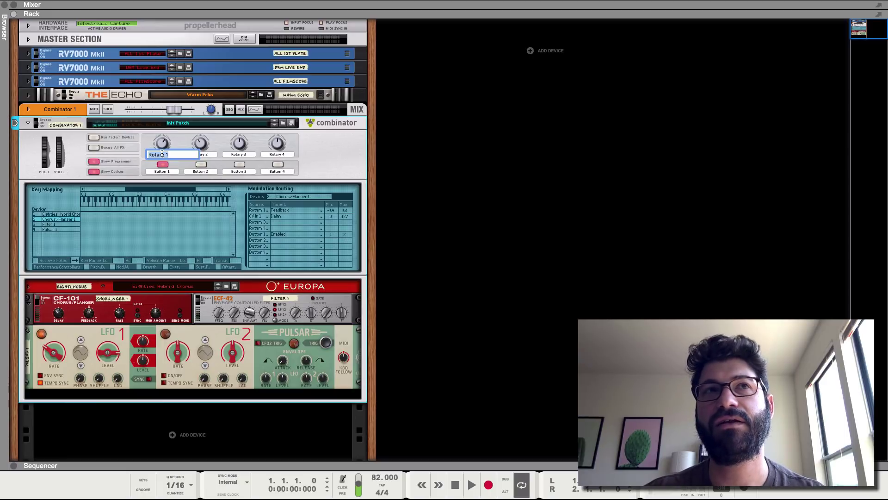
pyautogui.write('Filter')
pyautogui.press('Return')
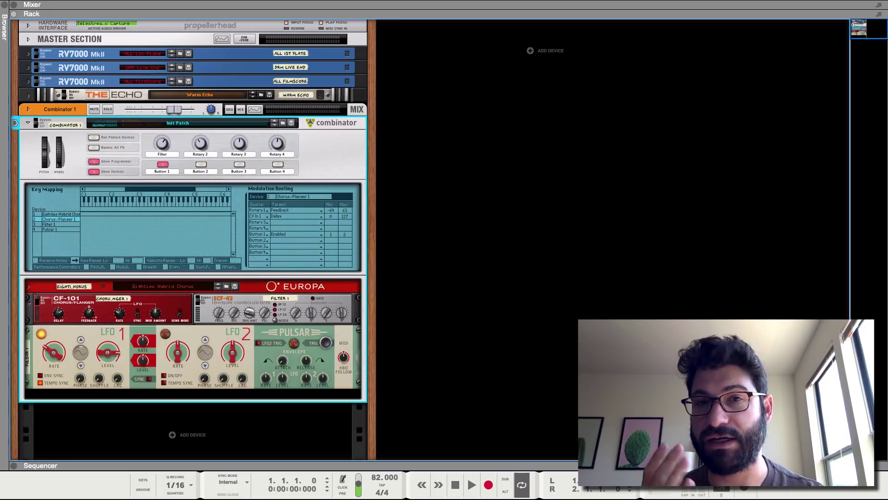